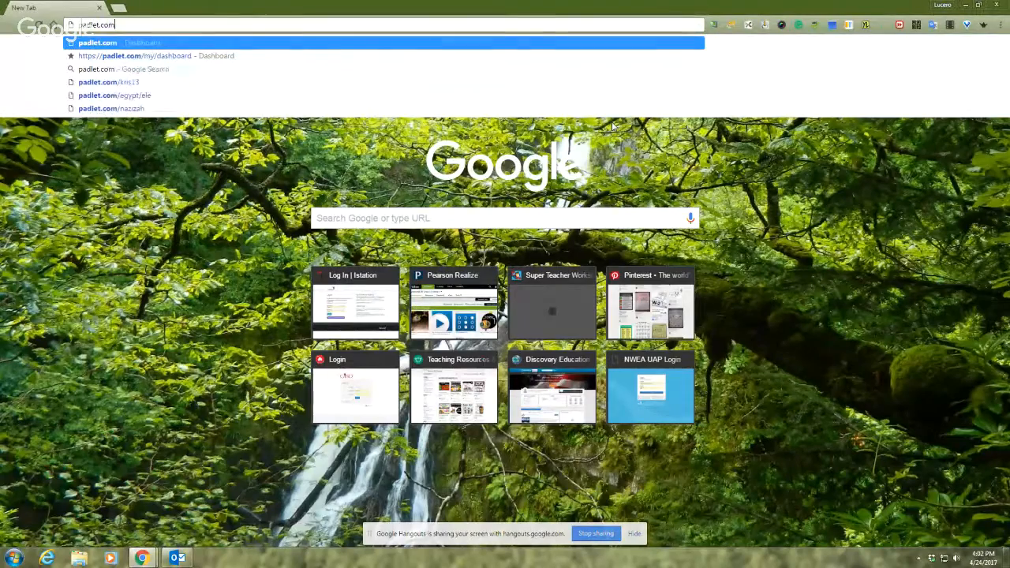
Search the web for padlet and open the Padlet website from the results
left_click(541, 213)
type("padlet")
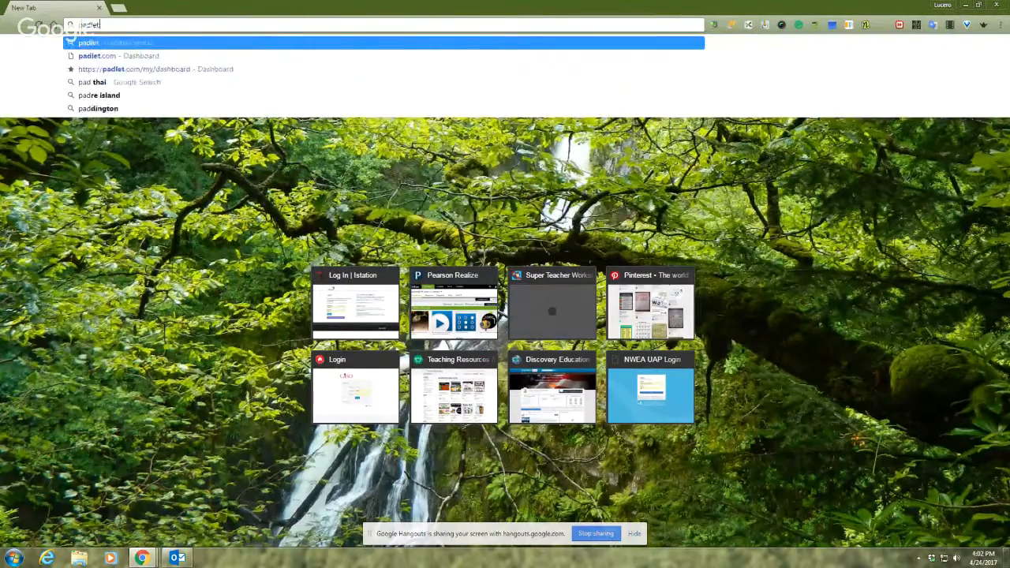
key("Return")
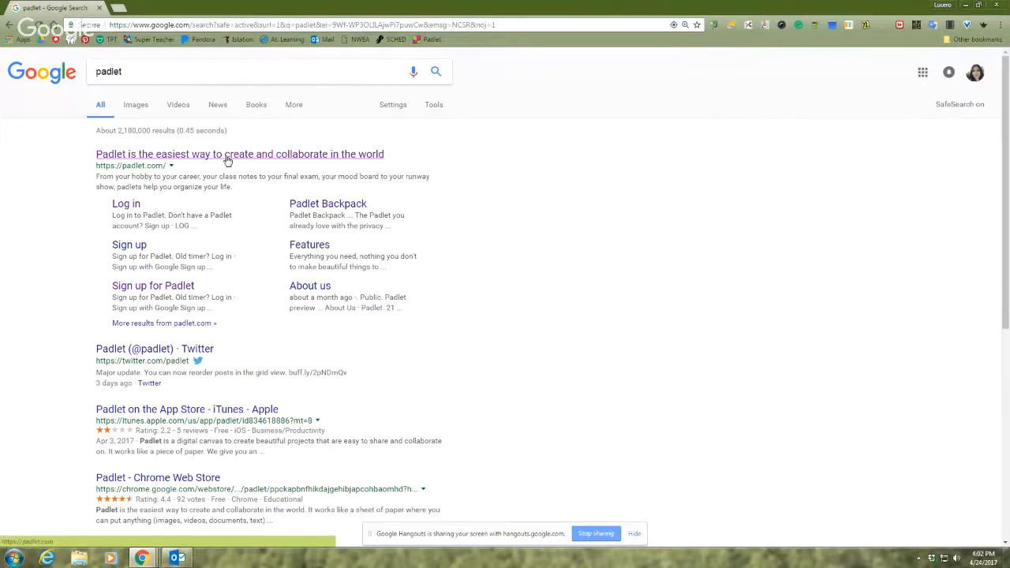
left_click(201, 160)
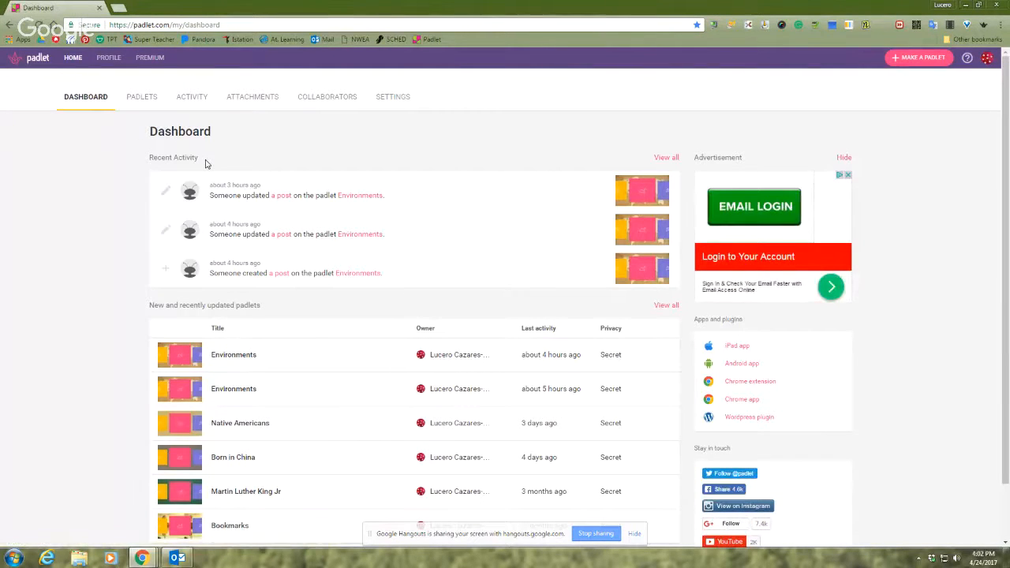
Log out of the Padlet account and go to the padlet.com home page
left_click(986, 59)
left_click(954, 81)
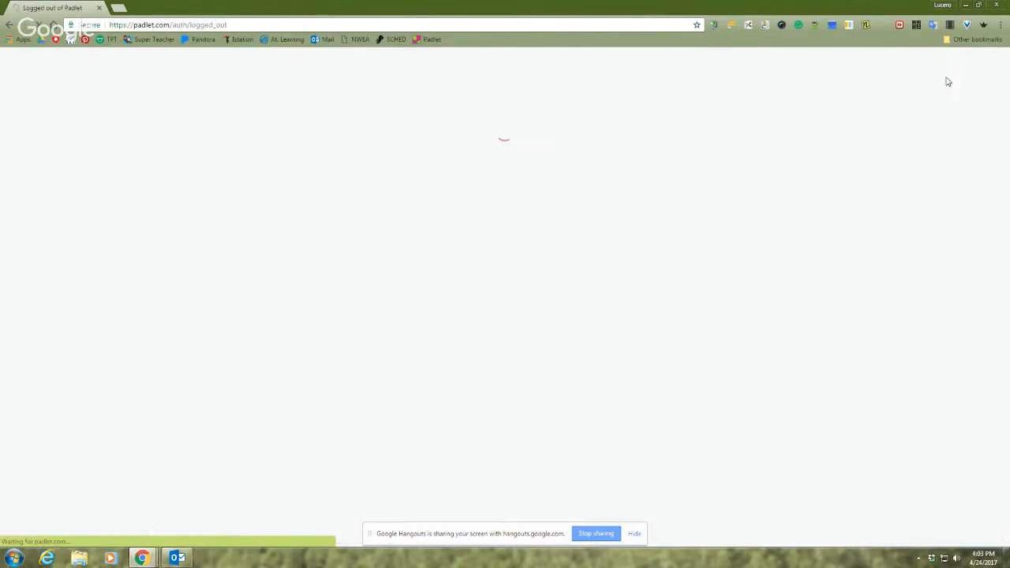
left_click(299, 26)
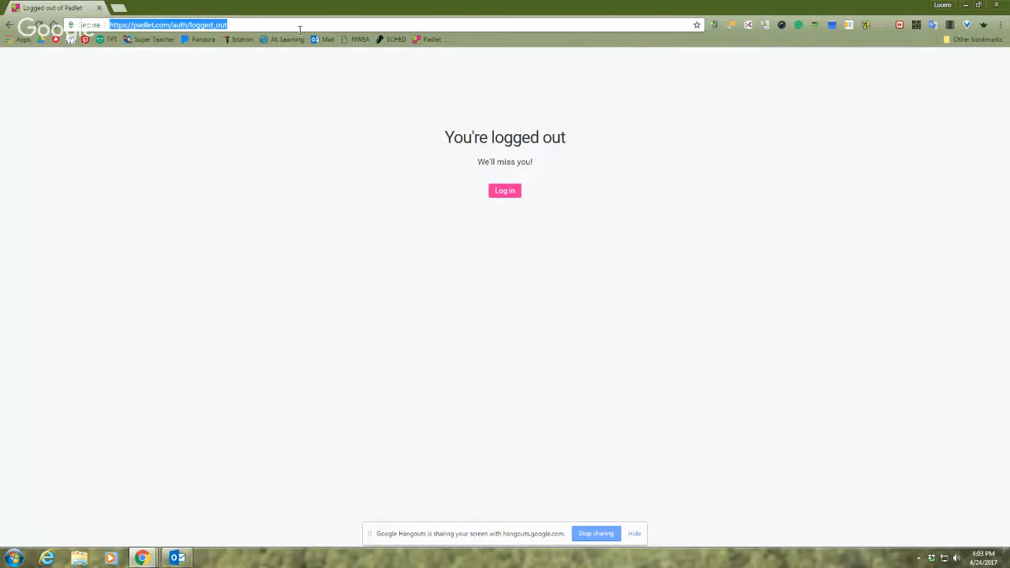
type("padlet.com")
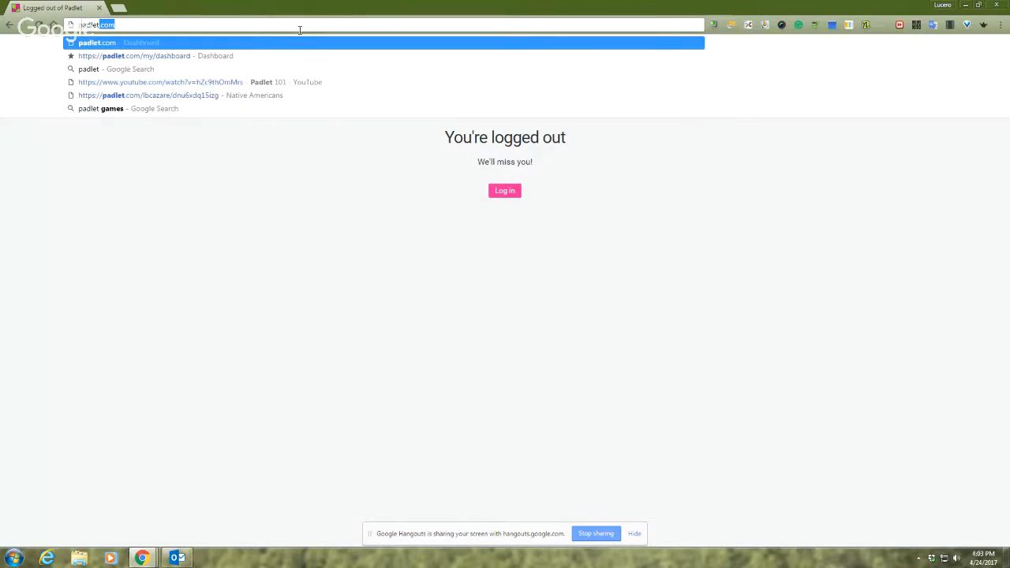
key("Return")
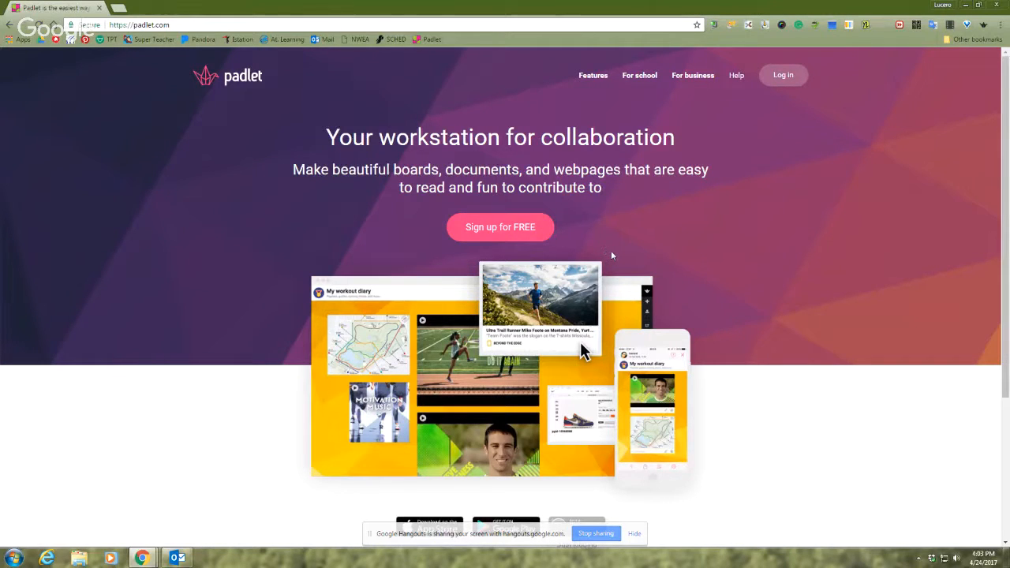
Log in to Padlet with the Google account and allow the requested offline access
left_click(789, 82)
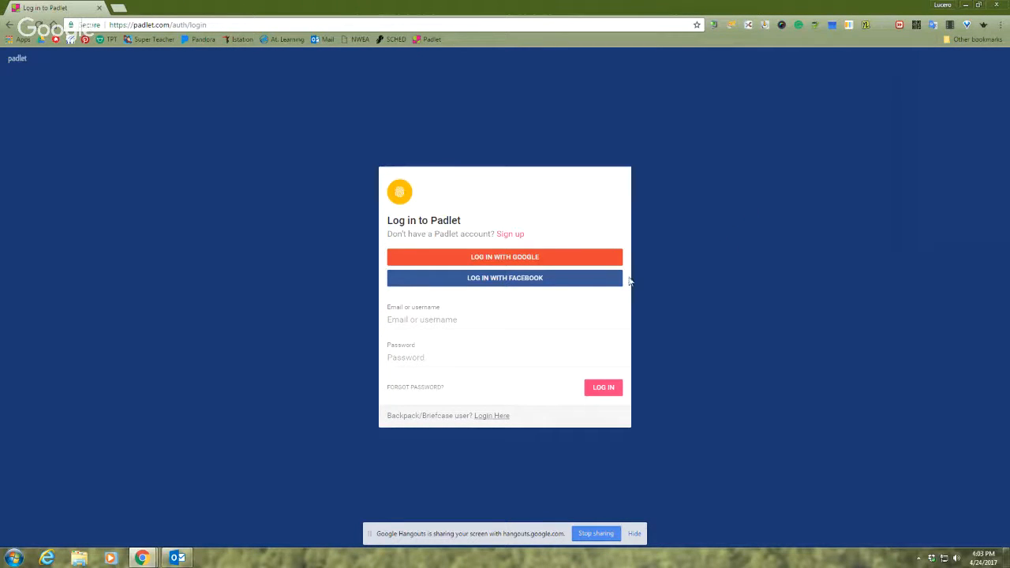
left_click(506, 263)
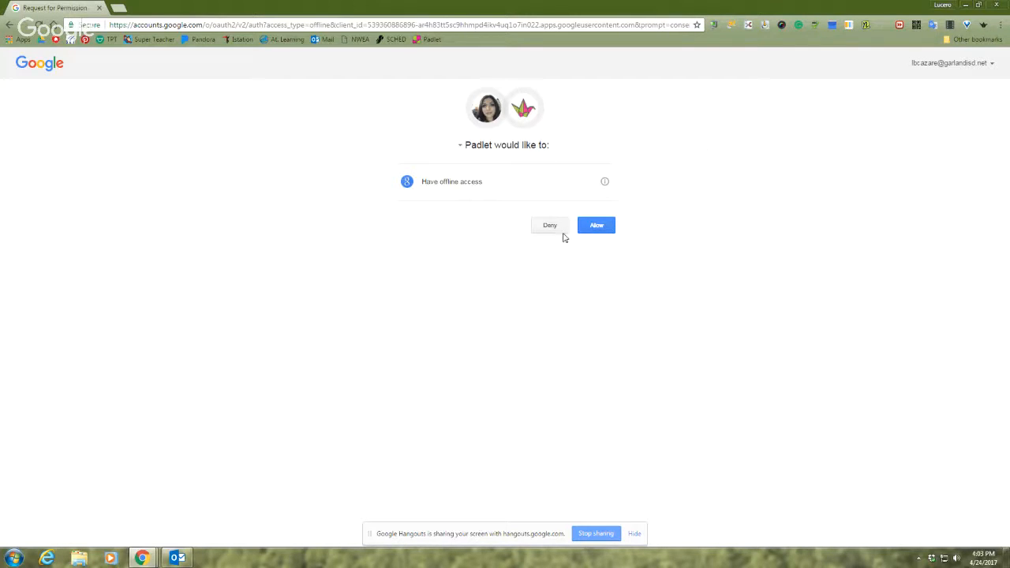
left_click(611, 230)
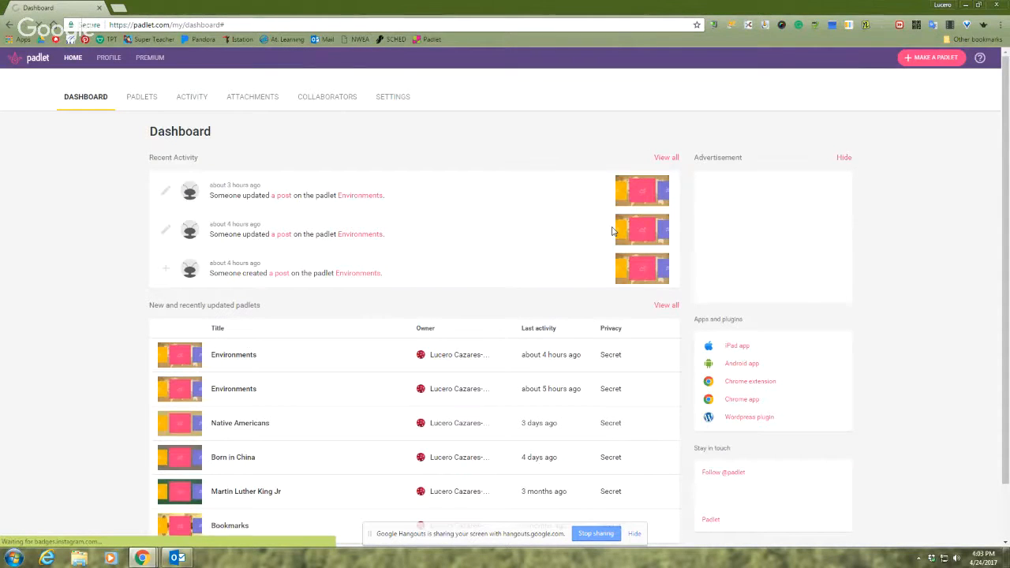
Look over the dashboard's recent padlets and create a new padlet
scroll(915, 230, "down", 1)
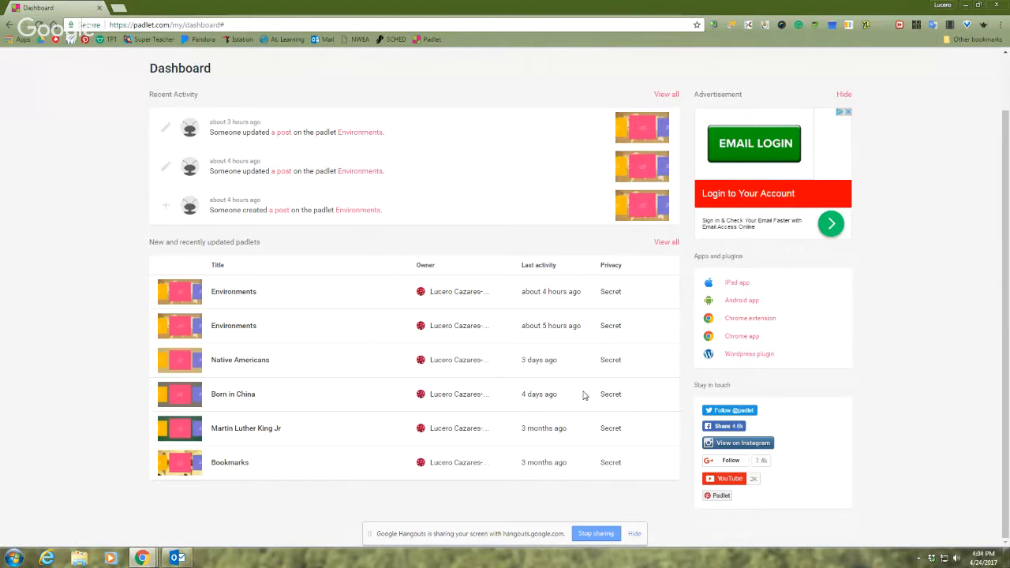
scroll(581, 401, "up", 1)
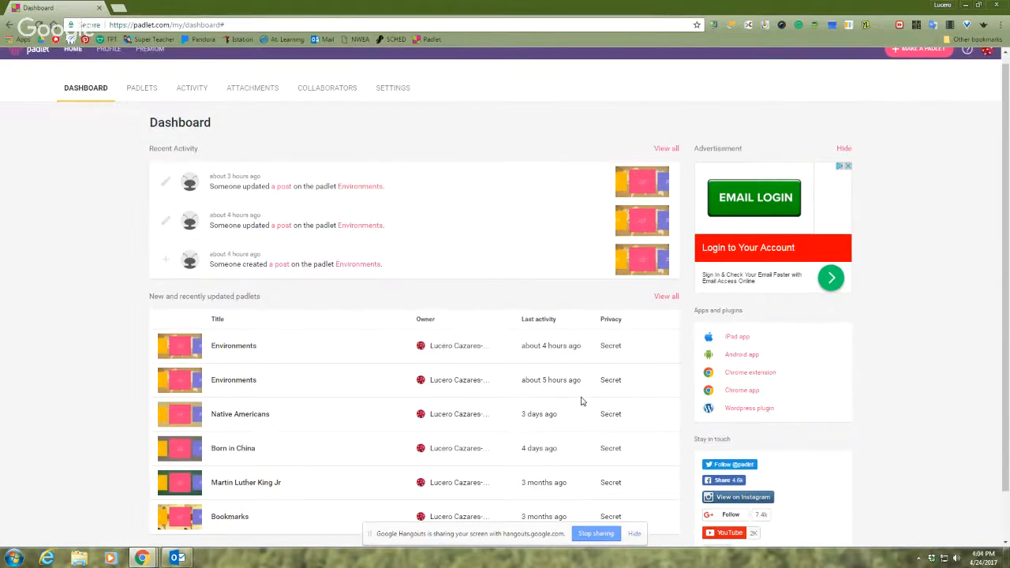
scroll(580, 402, "up", 1)
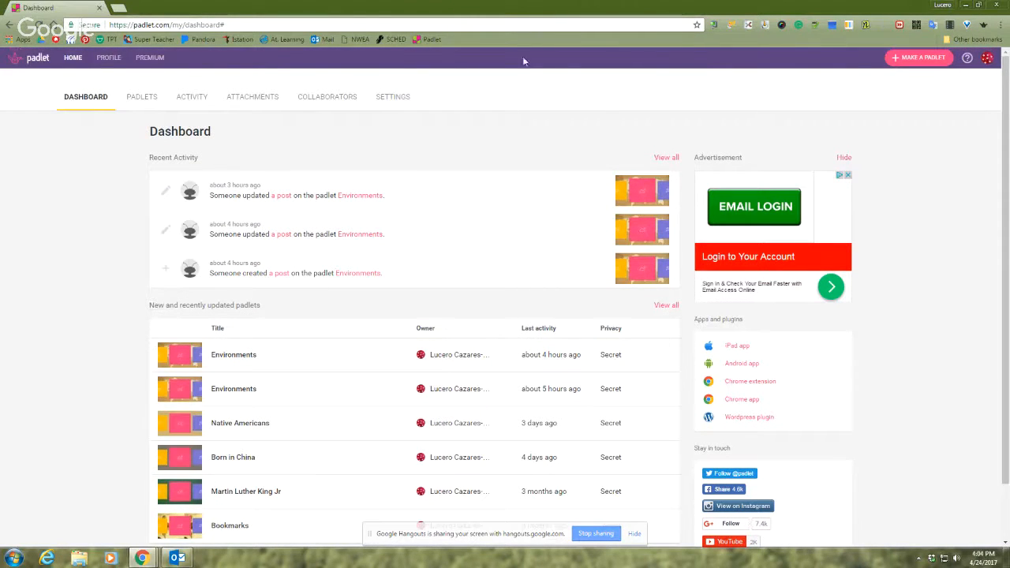
left_click(904, 64)
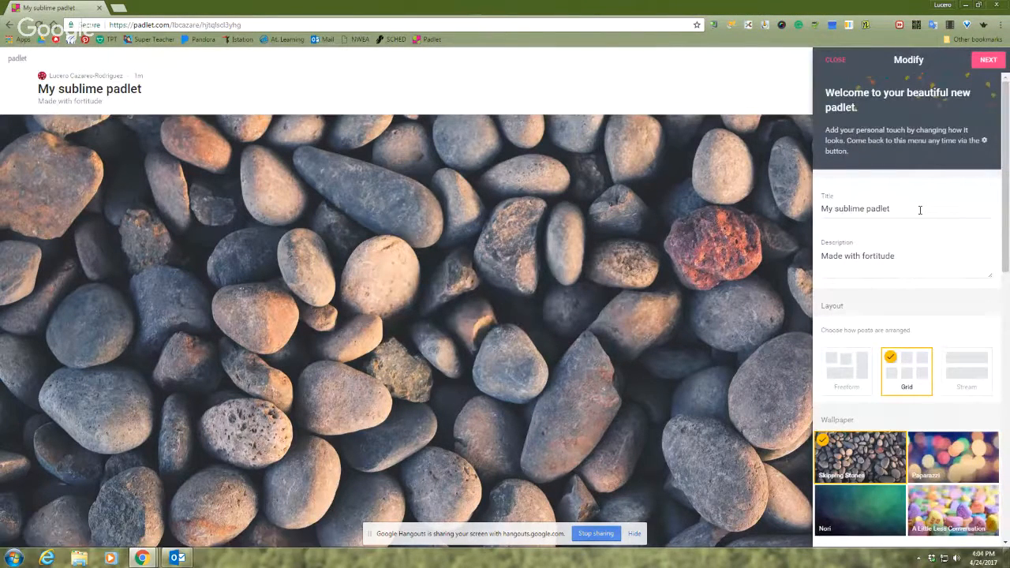
Replace the new padlet's default title with "Environmental Center"
left_click_drag(920, 210, 767, 208)
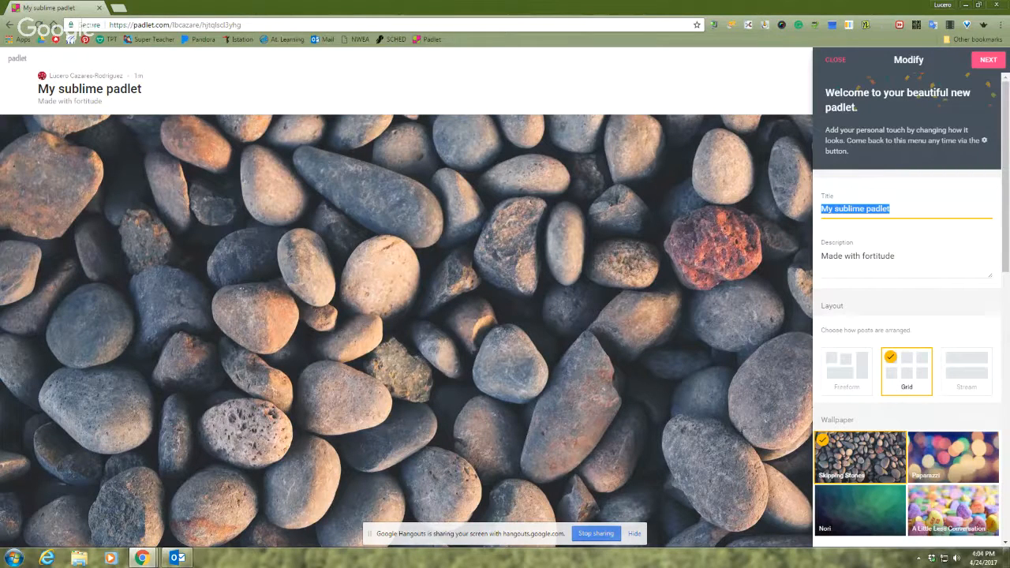
type("Envir")
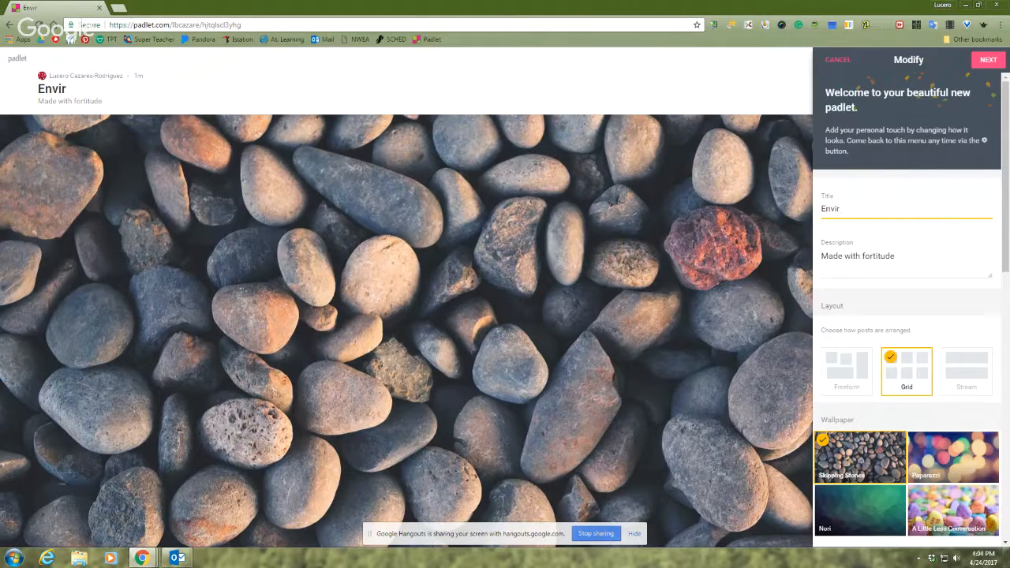
type("on")
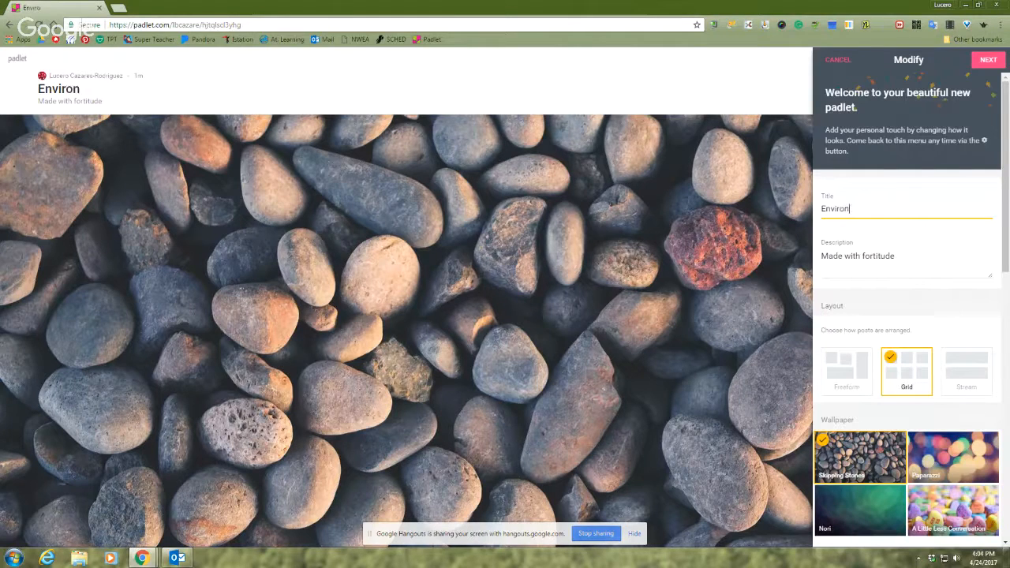
type("mental Center")
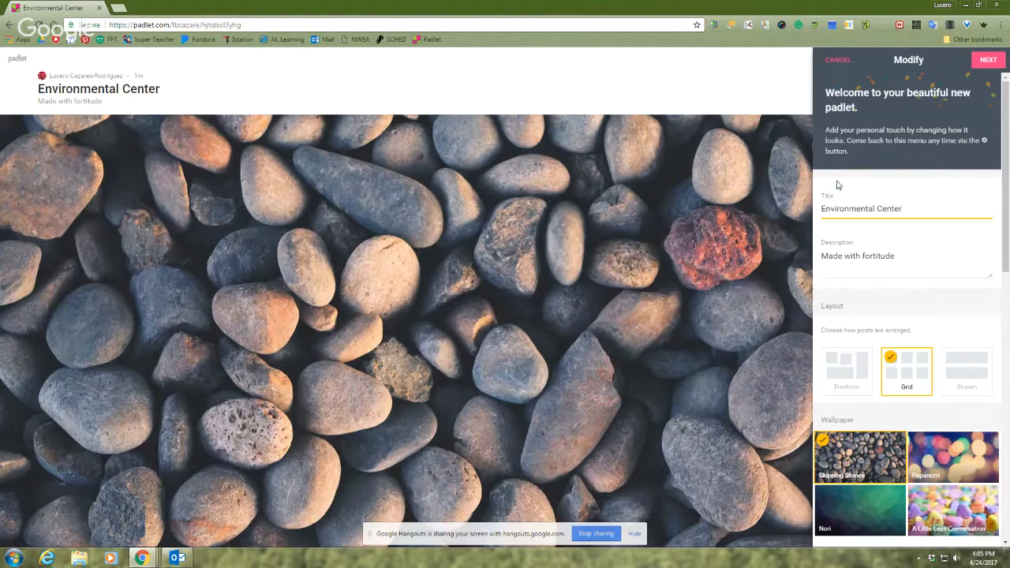
Replace the padlet's default description with "2 things you learned"
left_click_drag(902, 254, 823, 253)
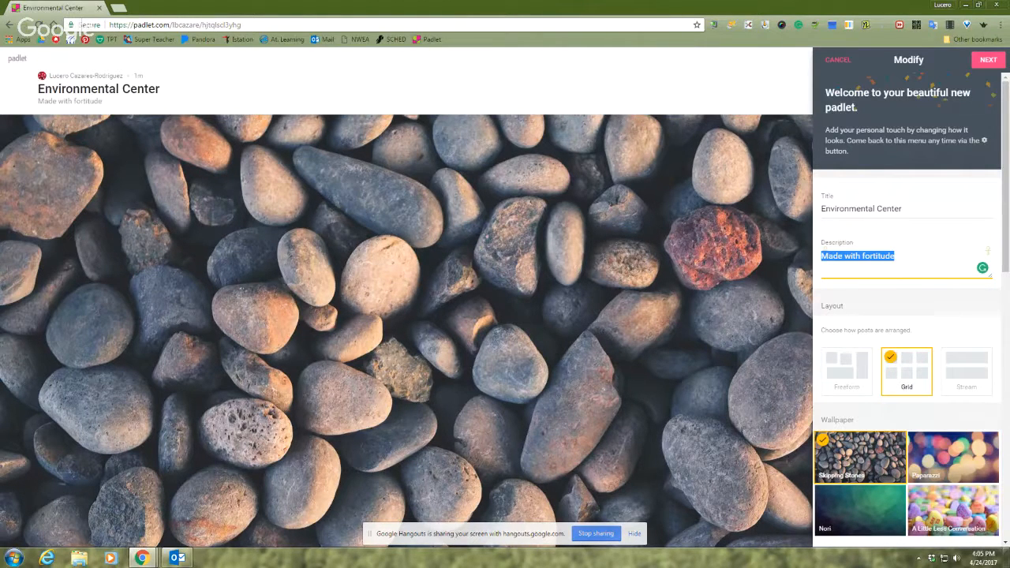
type("2 think")
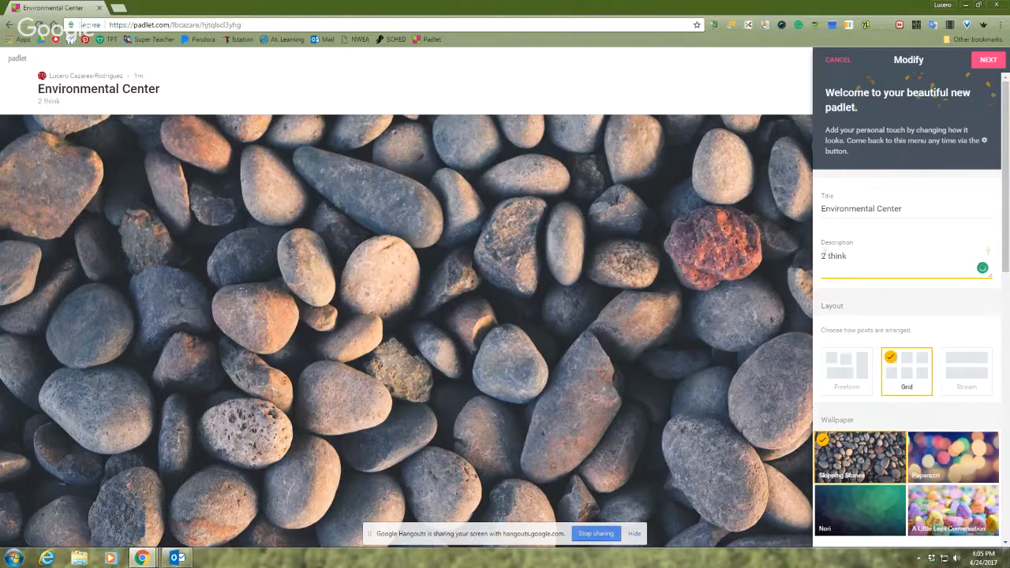
key("BackSpace")
type("gs you learned.")
key("BackSpace")
Try the Freeform layout for the posts and switch back to the Grid layout
scroll(850, 372, "down", 1)
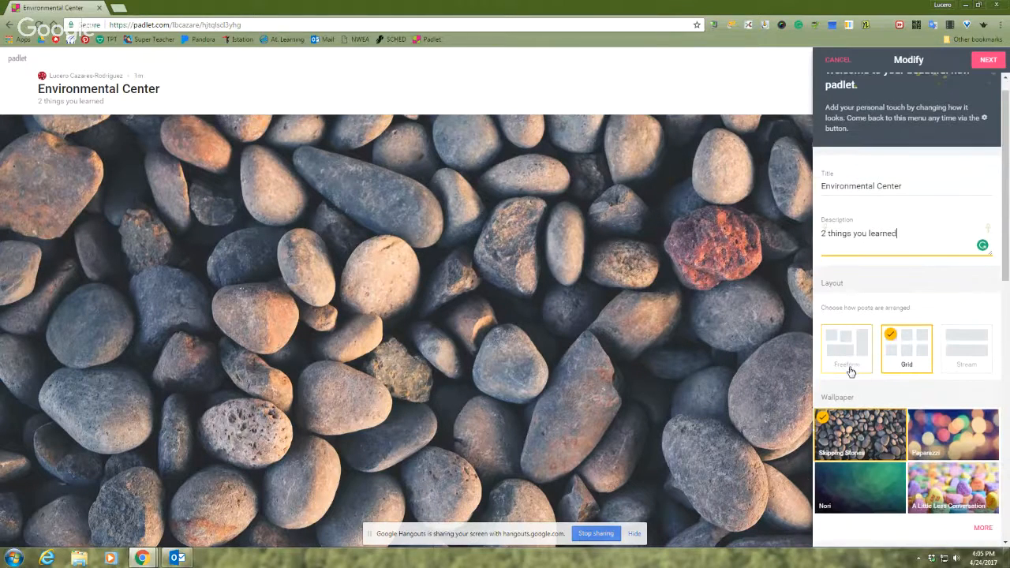
scroll(850, 372, "down", 1)
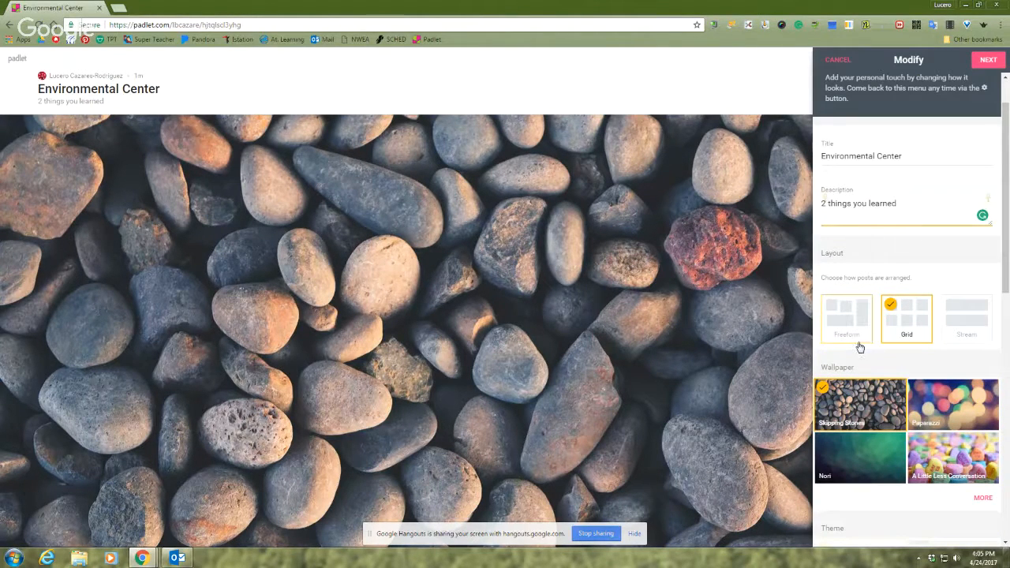
left_click(847, 338)
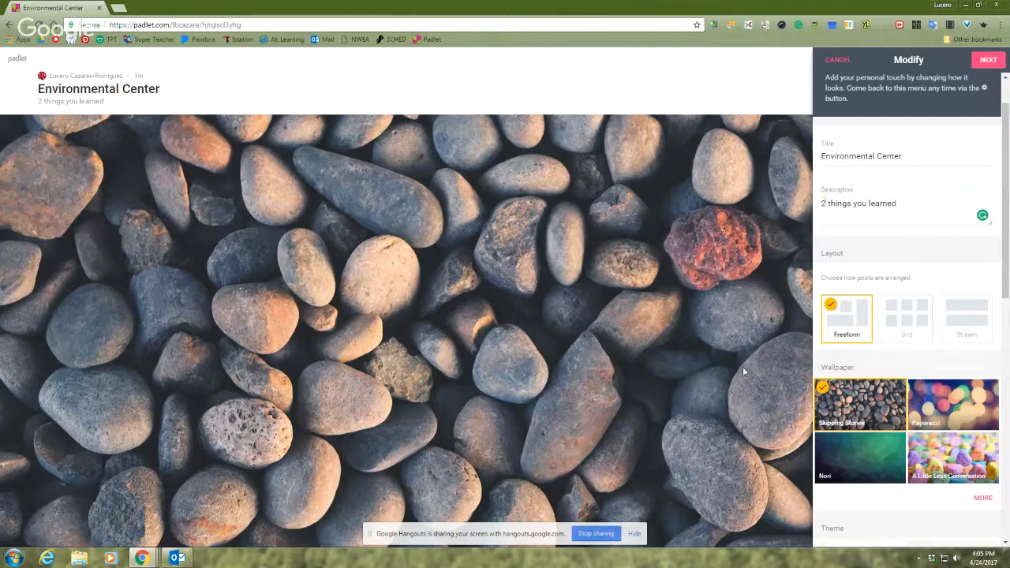
left_click(915, 317)
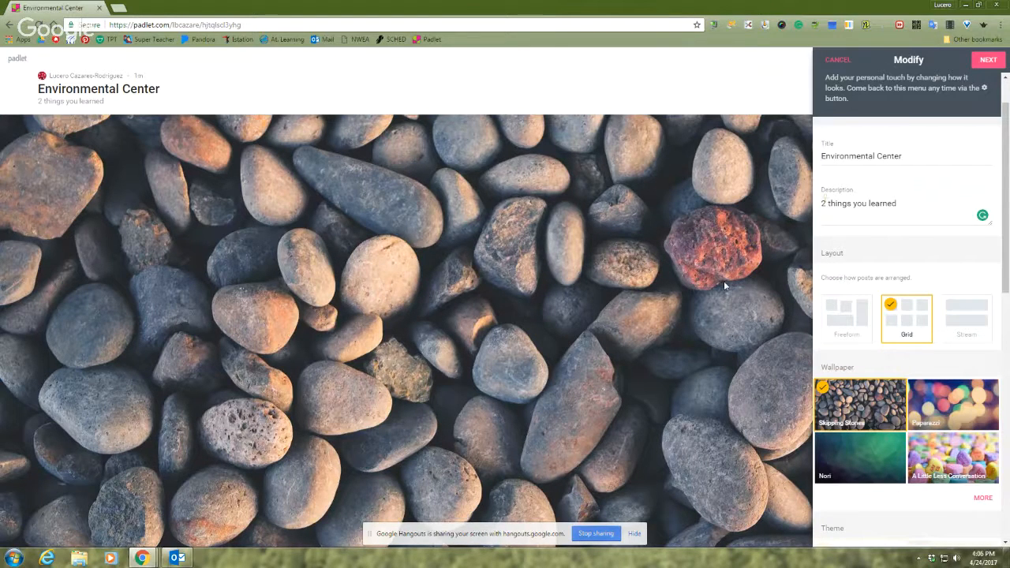
Set the padlet's wallpaper to Grass from the full wallpaper gallery and return to the padlet settings
scroll(970, 375, "down", 2)
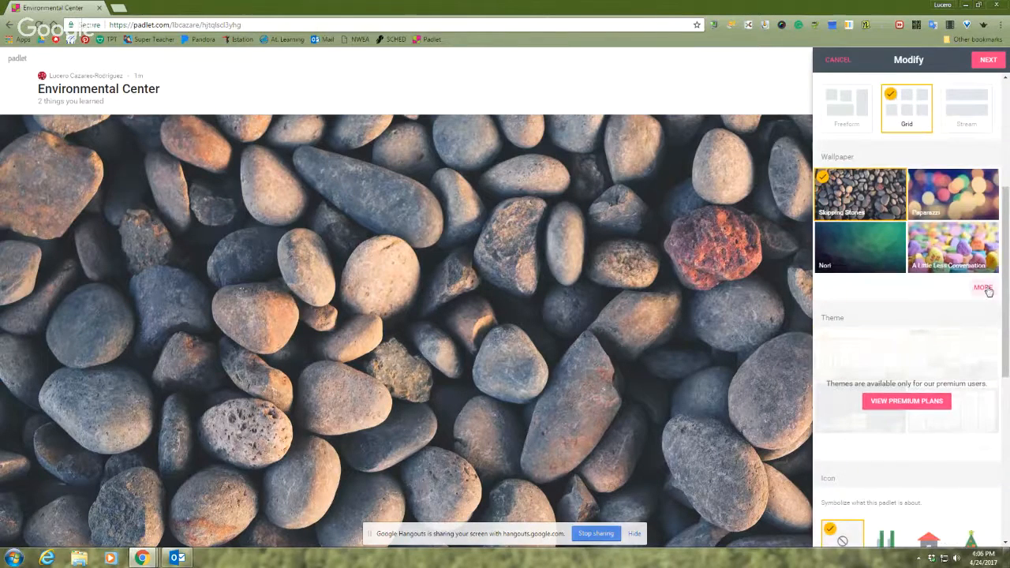
left_click(981, 287)
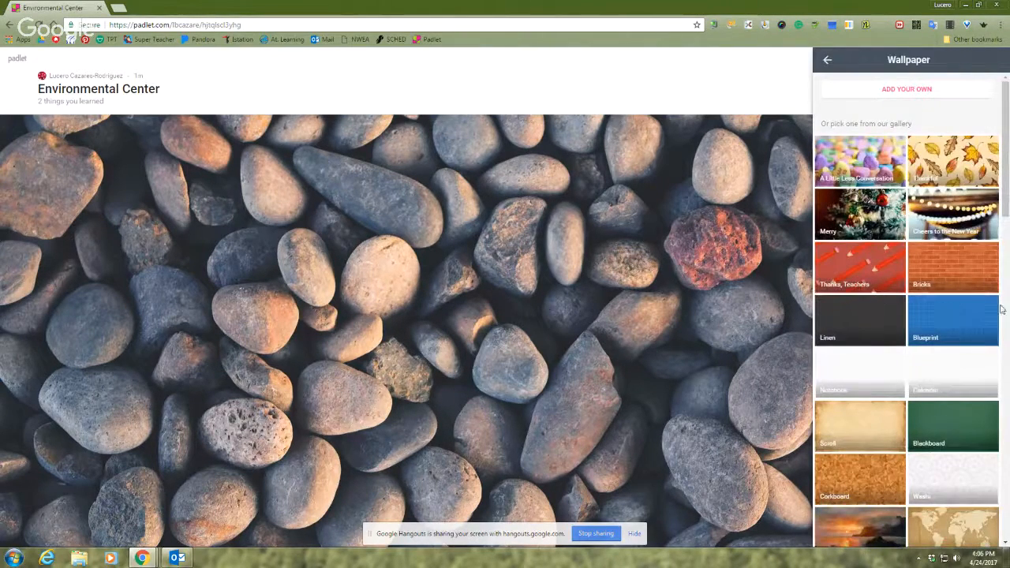
scroll(954, 316, "down", 2)
scroll(954, 316, "down", 4)
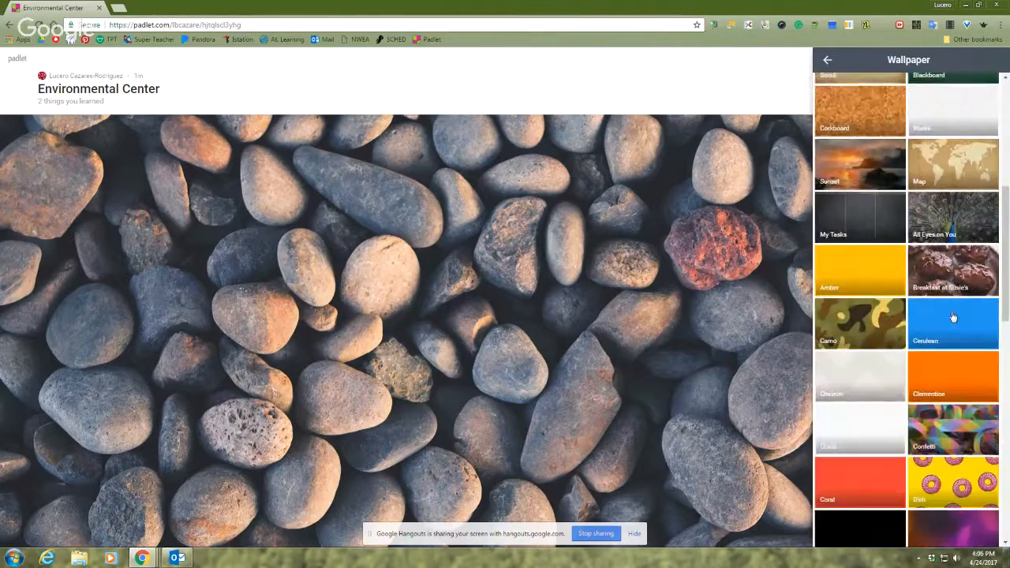
scroll(952, 316, "down", 2)
left_click(955, 317)
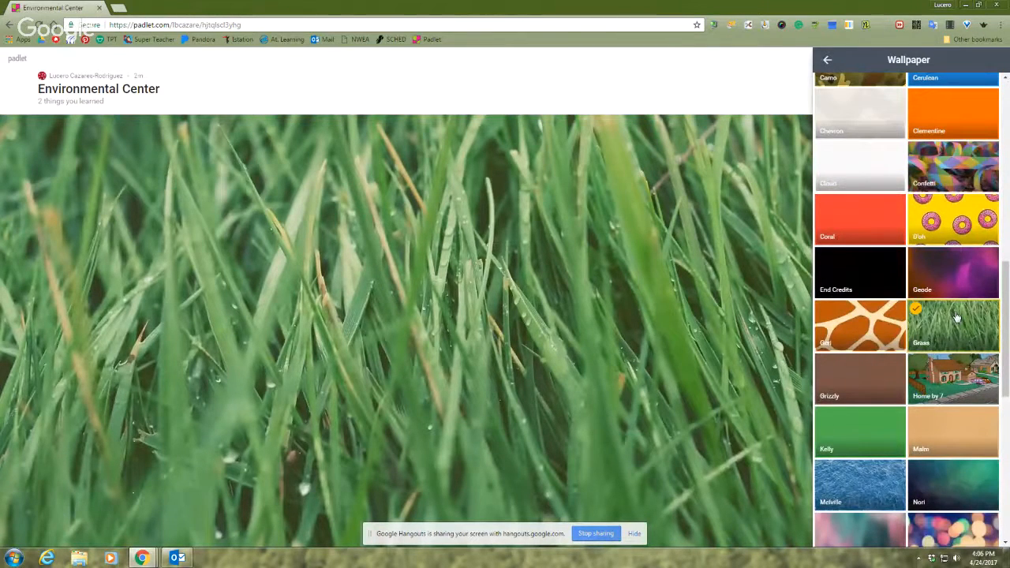
scroll(955, 316, "down", 3)
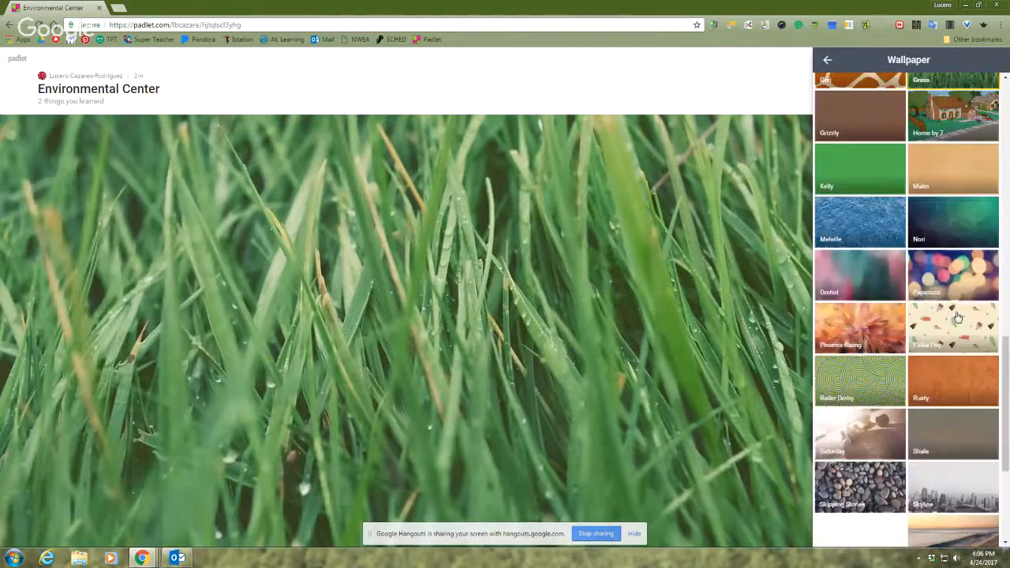
left_click(826, 63)
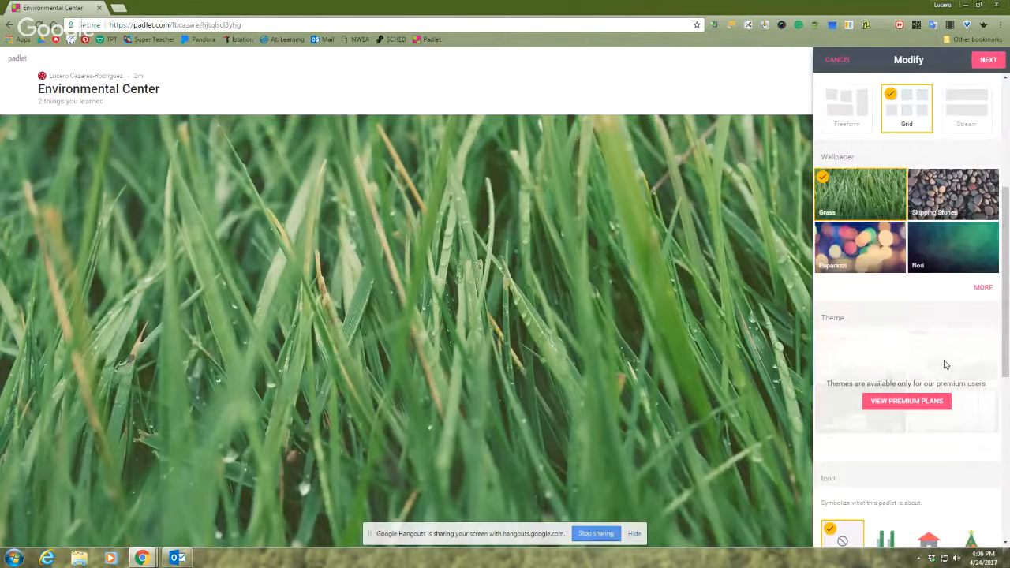
Choose the green pine tree without ornaments from the full icon gallery as the padlet's icon
scroll(944, 365, "down", 3)
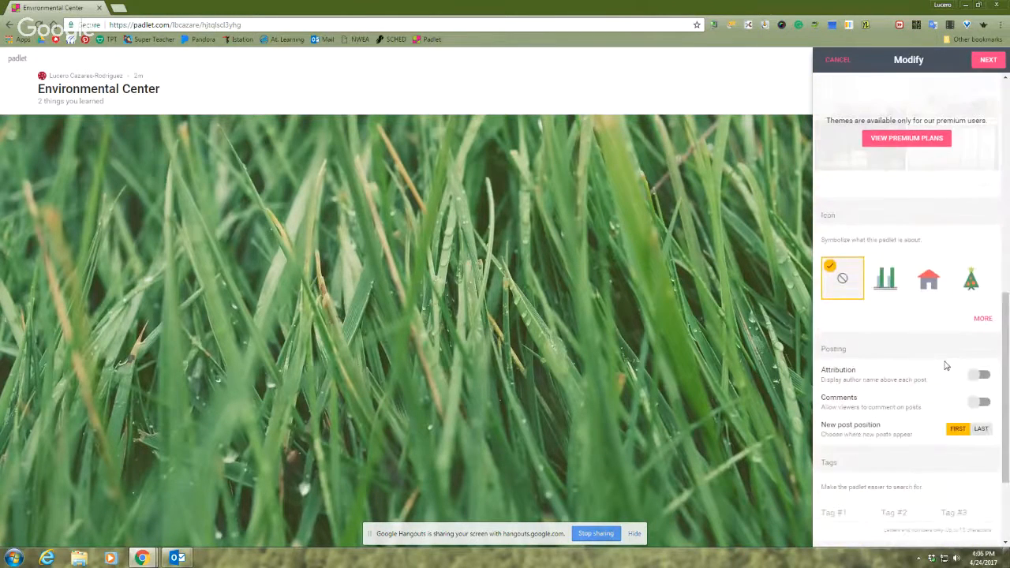
left_click(982, 318)
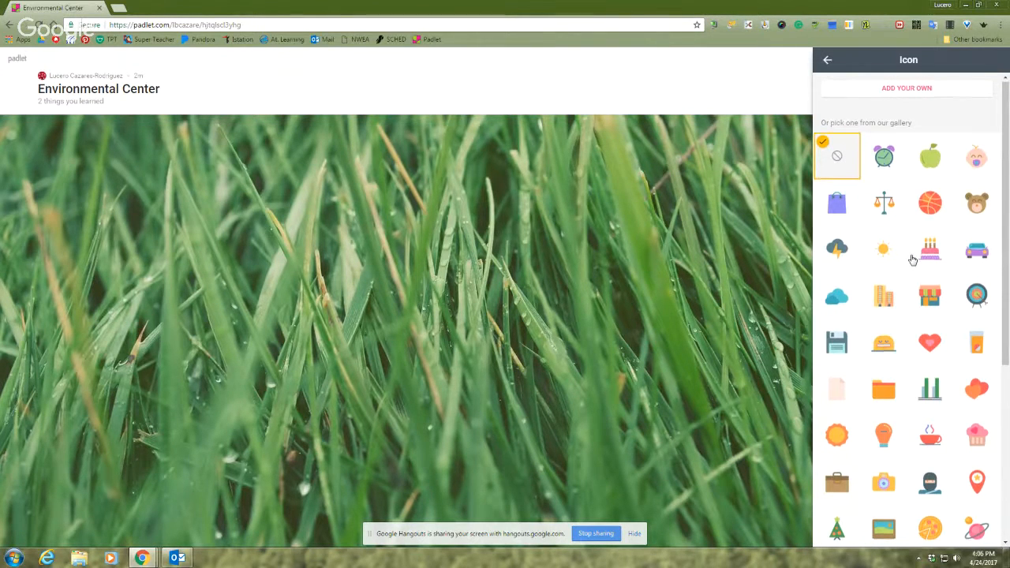
scroll(911, 261, "down", 3)
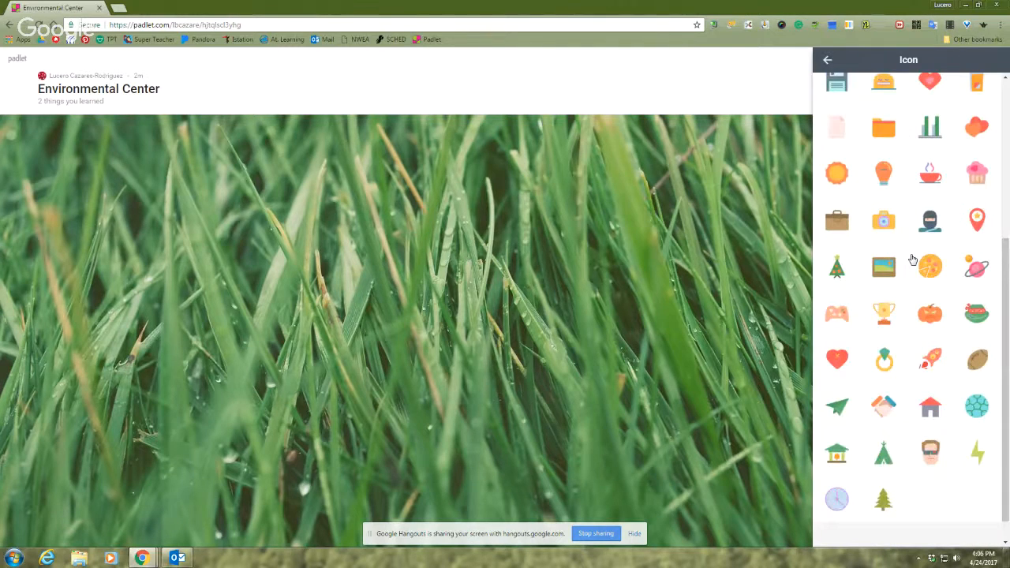
scroll(912, 260, "down", 1)
left_click(884, 472)
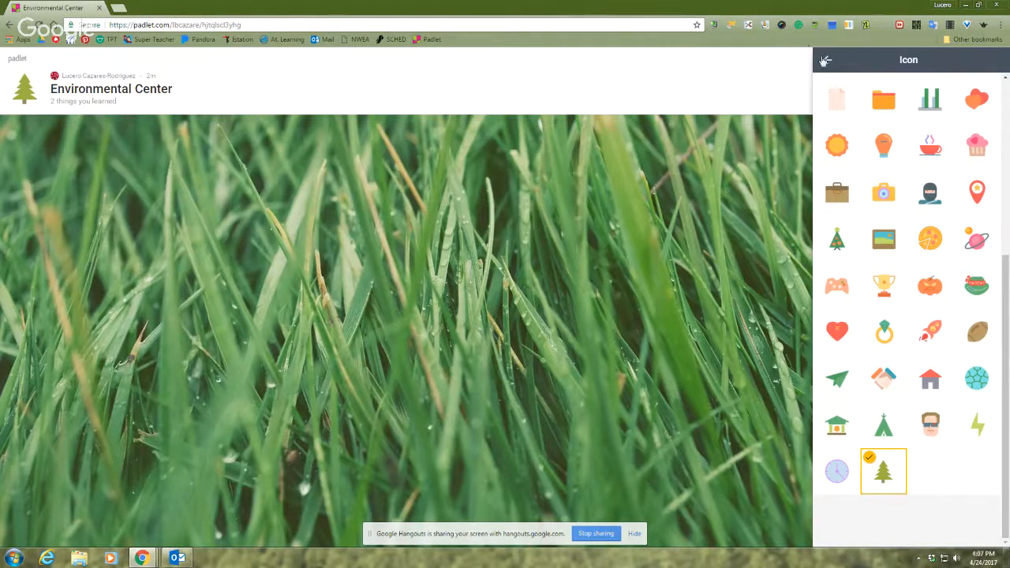
Return from the icon gallery to the padlet's settings and continue to the people and privacy setup
left_click(826, 60)
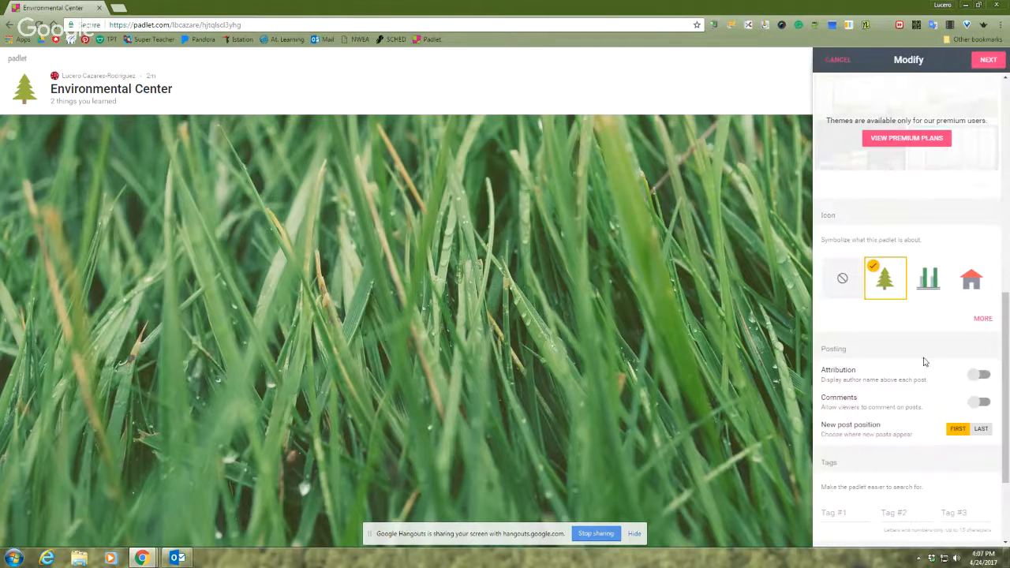
scroll(969, 374, "down", 3)
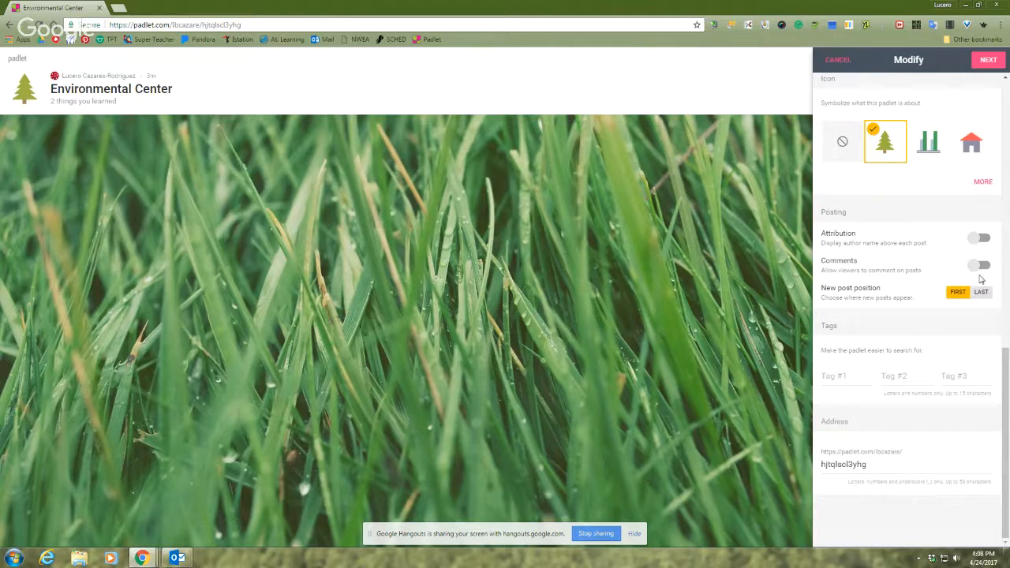
left_click(987, 60)
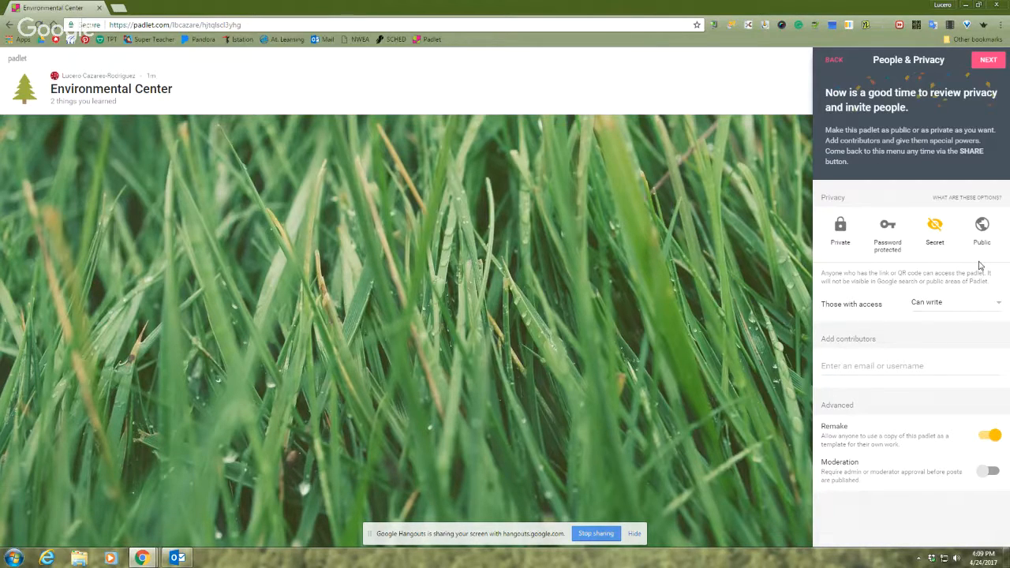
Let those with access to the secret padlet write posts and finish the people and privacy setup
left_click(1001, 305)
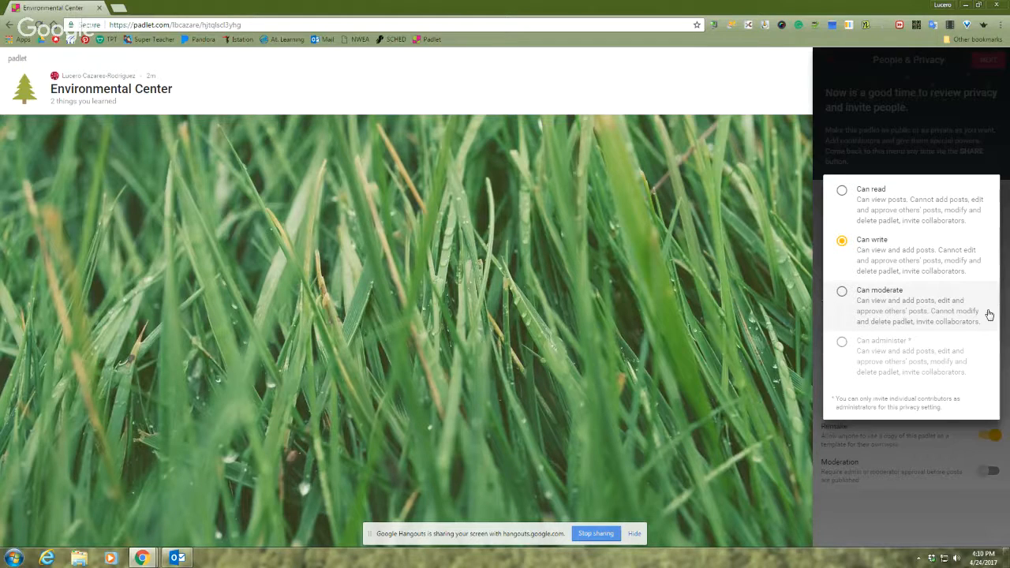
left_click(971, 261)
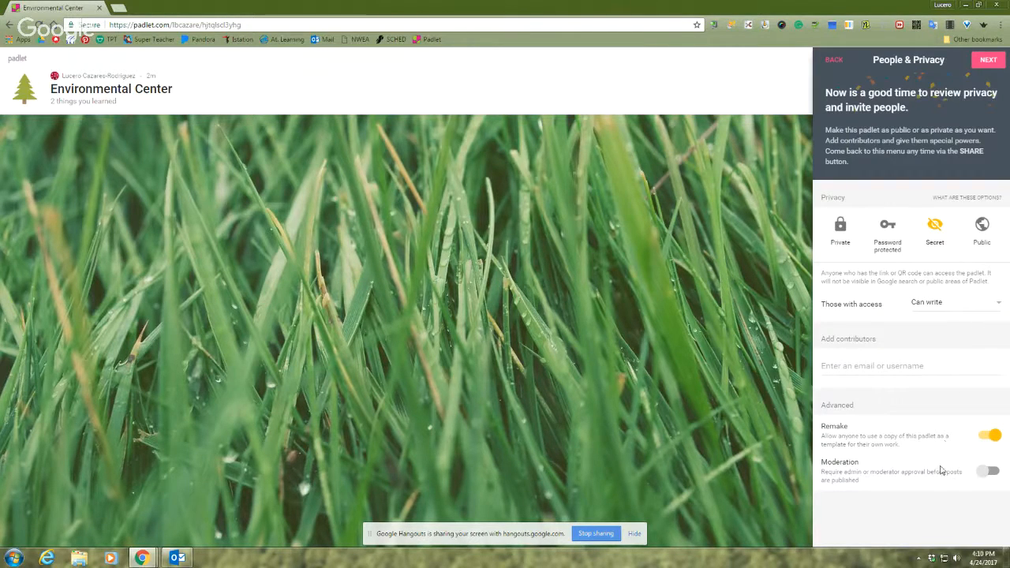
left_click(986, 62)
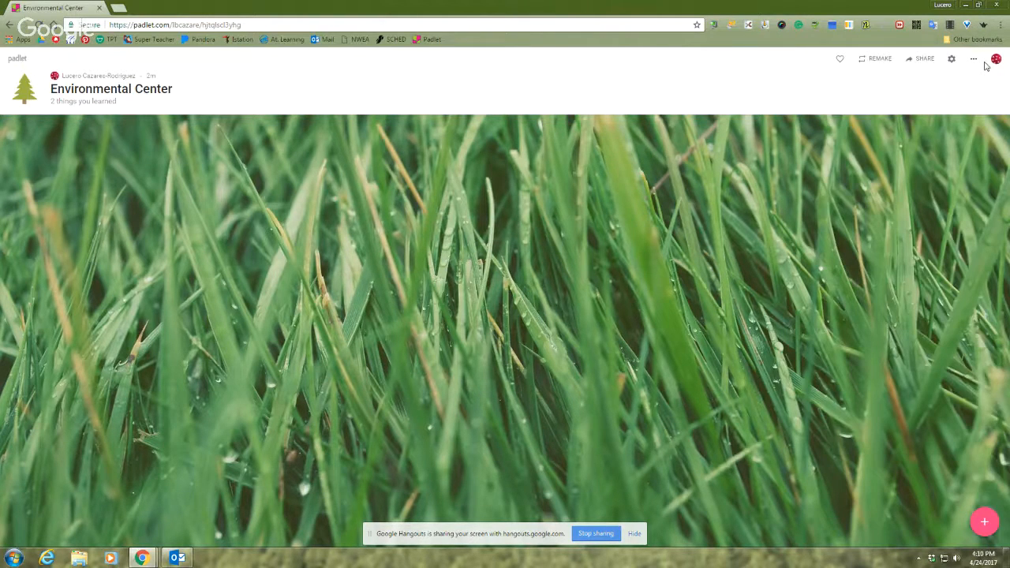
left_click(830, 65)
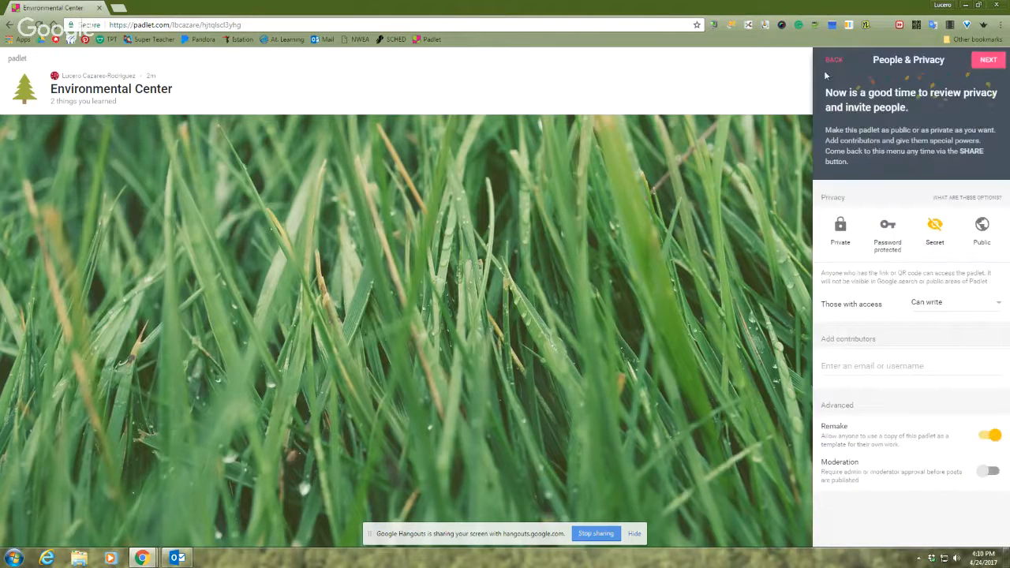
left_click(842, 60)
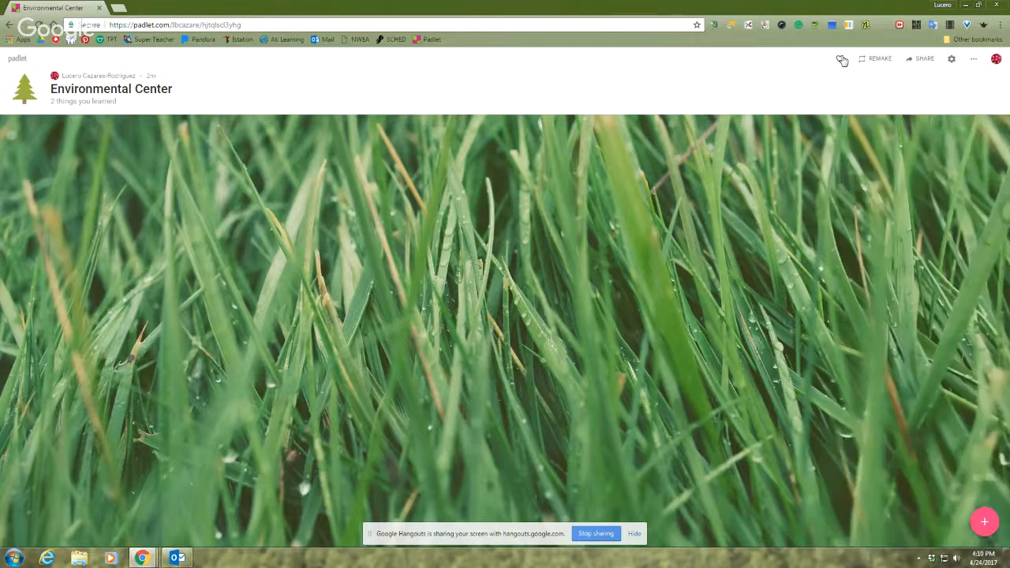
left_click(676, 218)
Copy the Environmental Center padlet's link from its sharing and export options
left_click(926, 60)
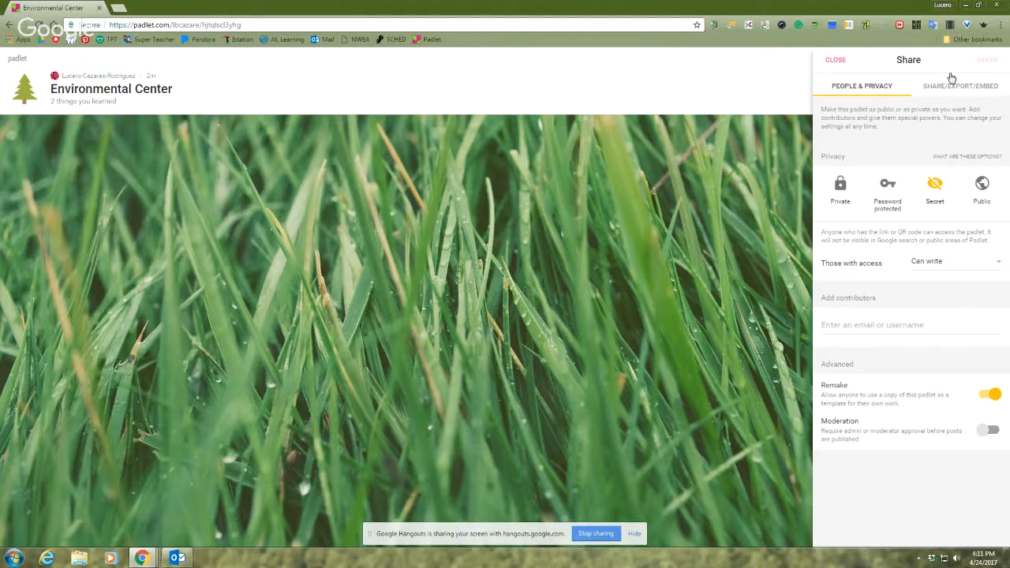
left_click(971, 93)
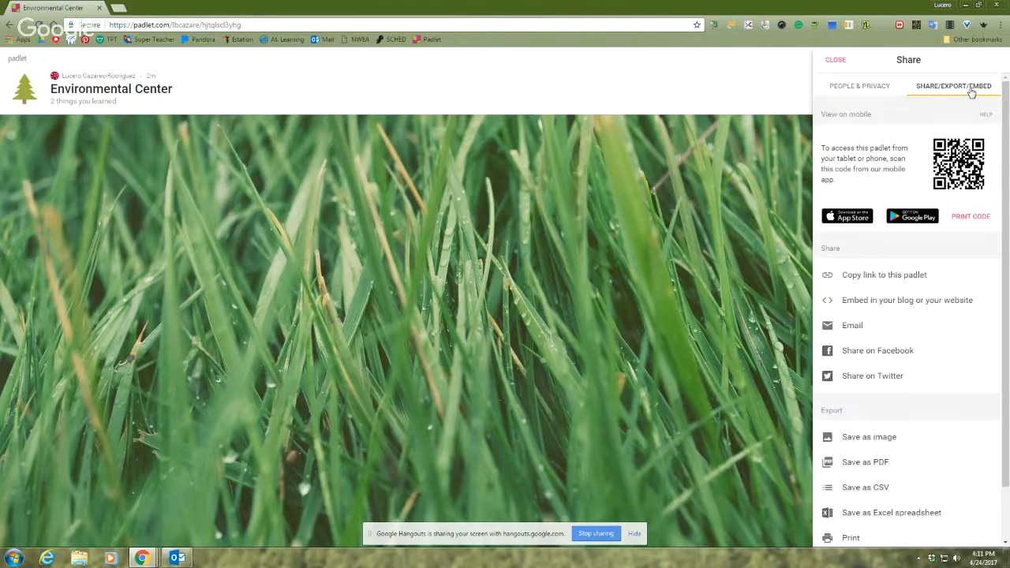
left_click(903, 283)
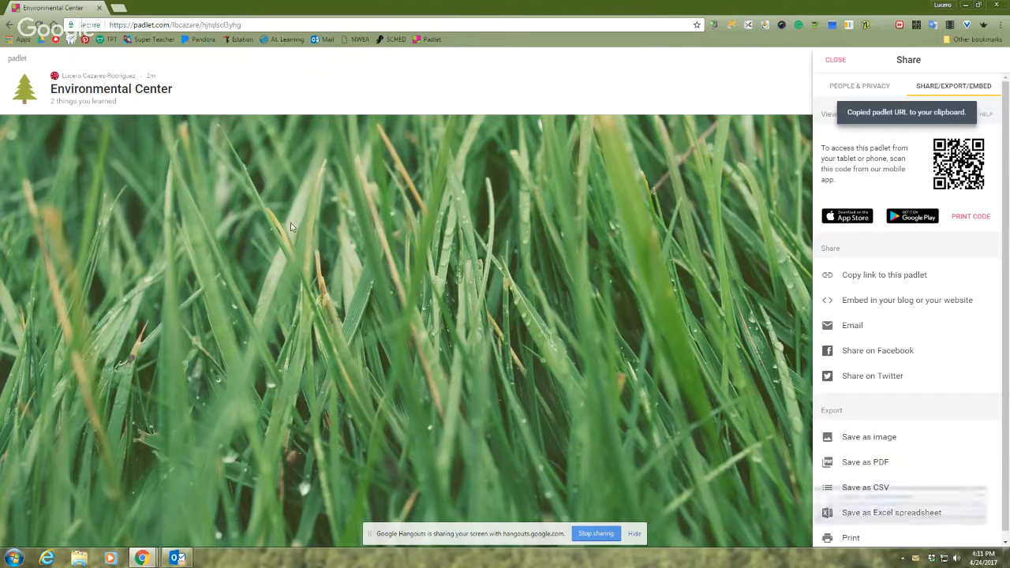
Paste the copied padlet link into a new Word document and close the document
left_click(12, 557)
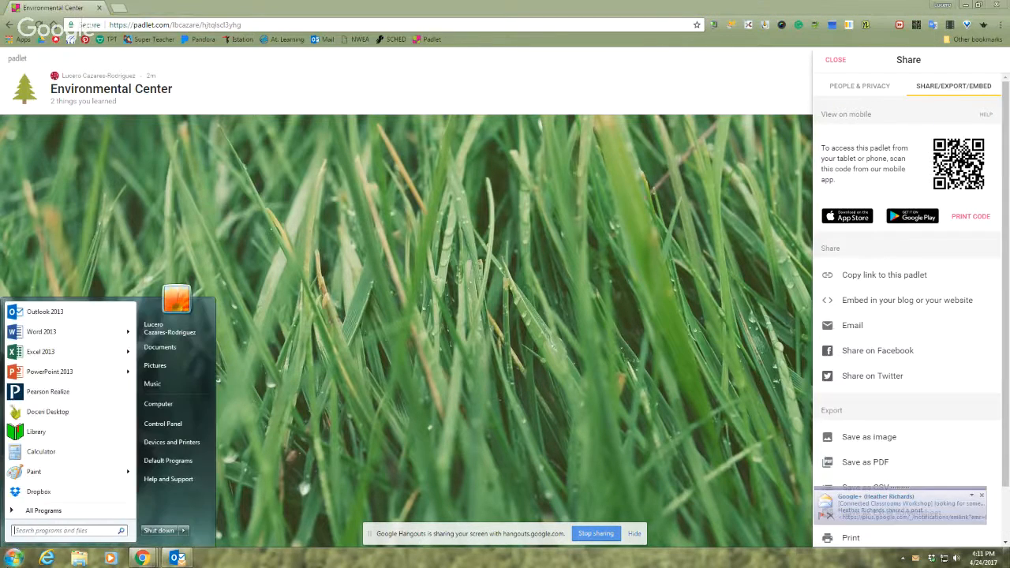
left_click(84, 332)
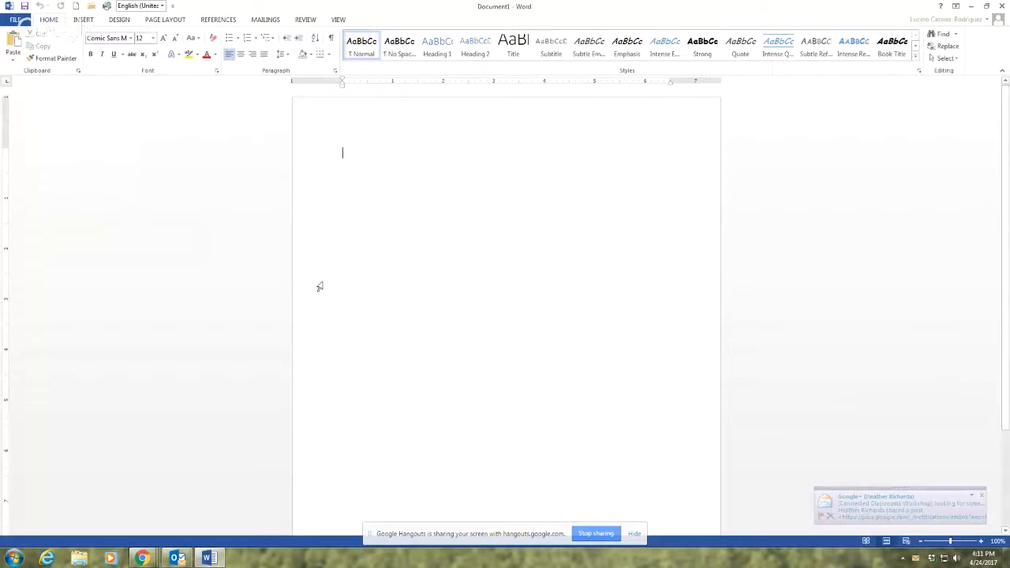
right_click(403, 266)
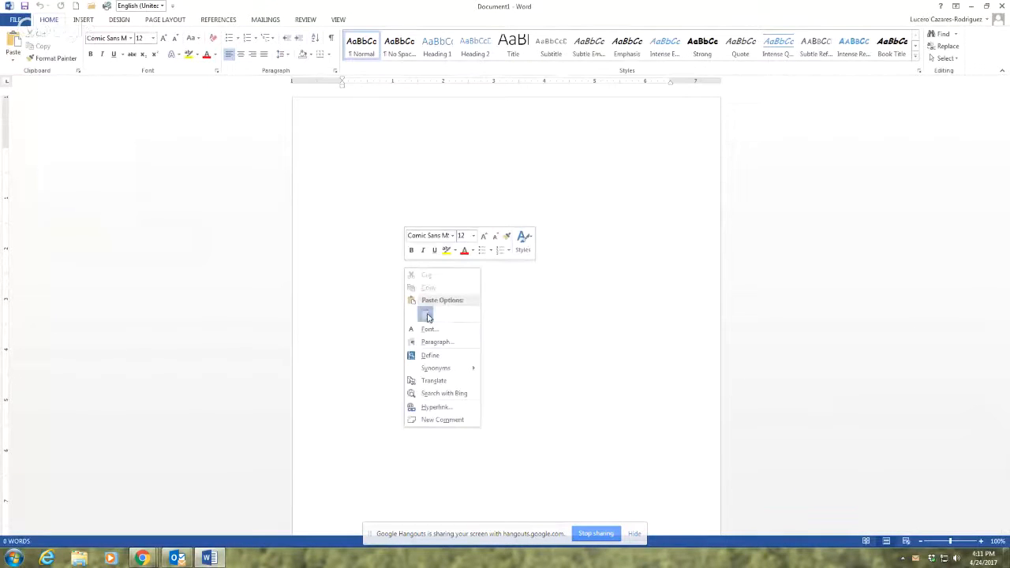
left_click(426, 314)
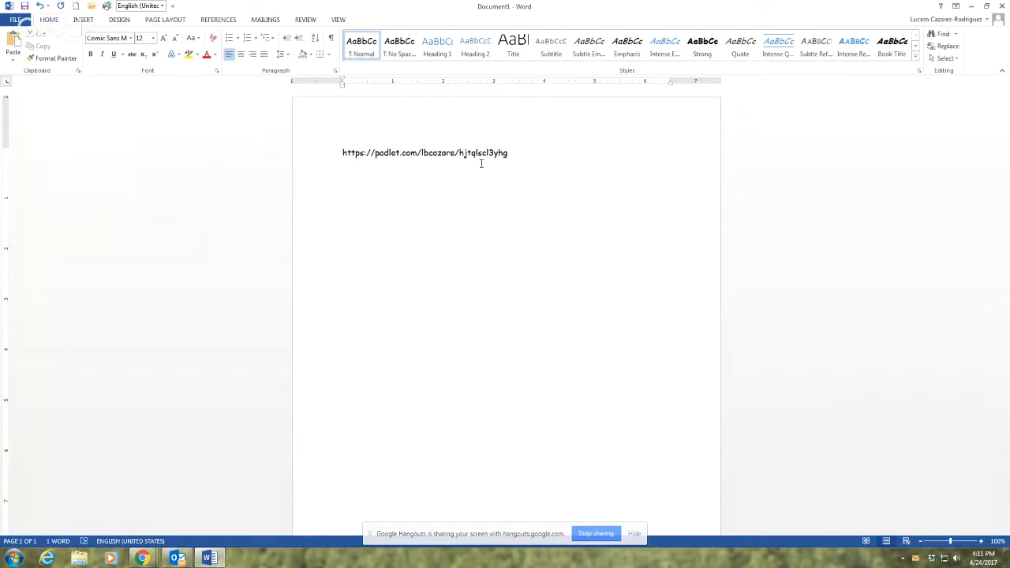
left_click(1002, 6)
left_click(504, 298)
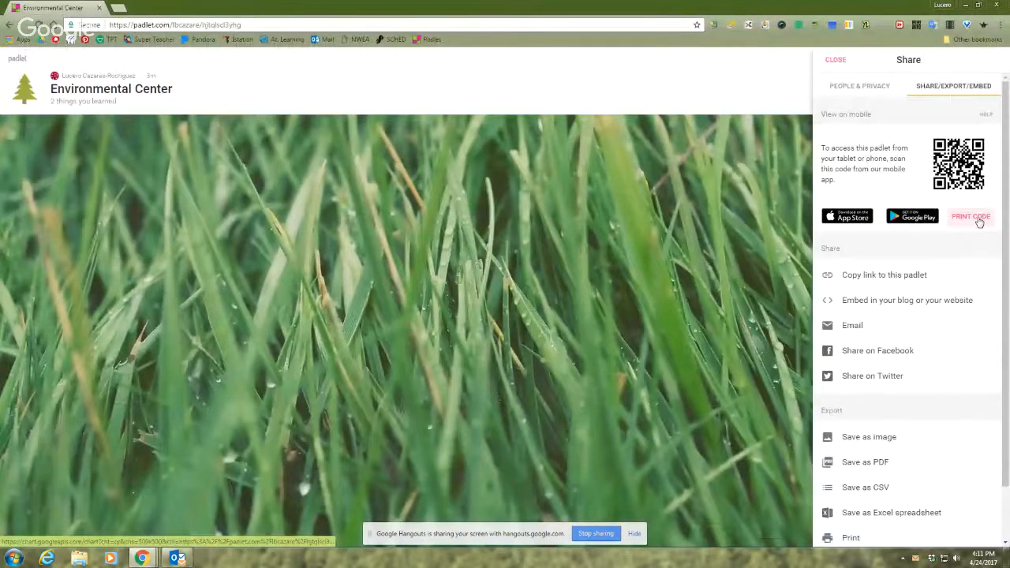
Open the padlet's printable QR code and detach it into its own, smaller browser window
left_click(976, 219)
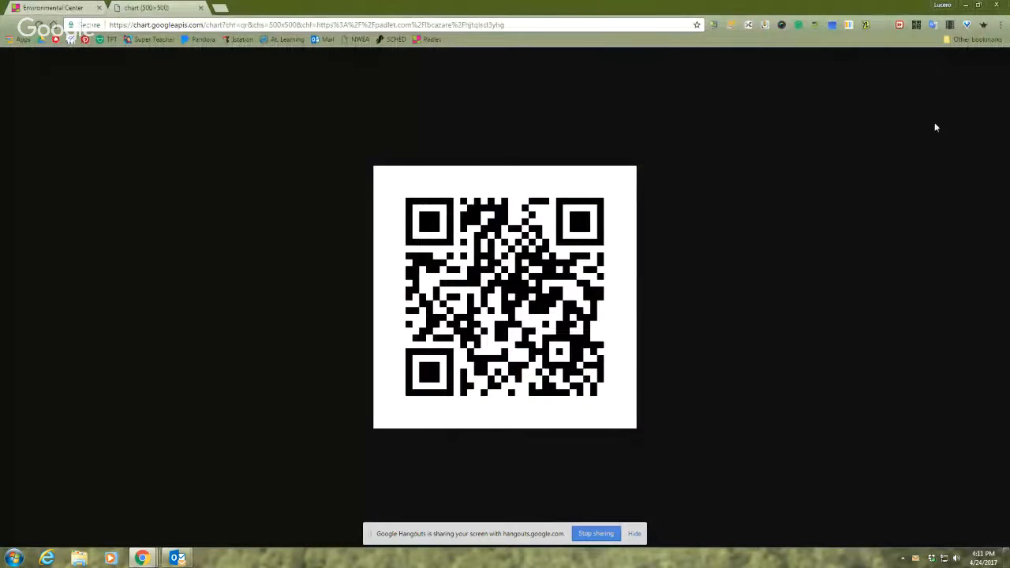
left_click(979, 5)
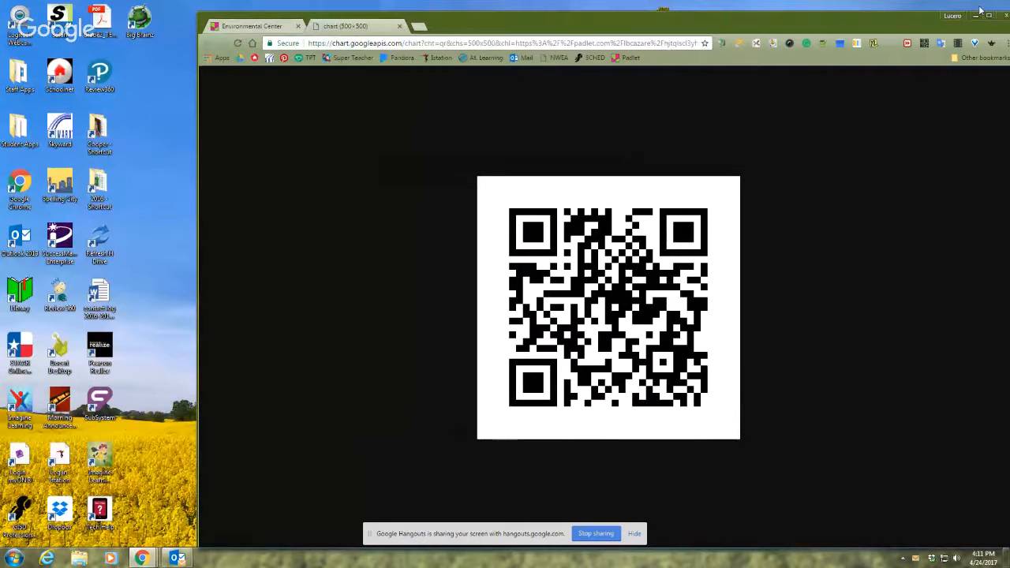
left_click(987, 15)
mouse_move(150, 7)
left_mouse_down()
mouse_move(135, 43)
mouse_move(214, 41)
mouse_move(150, 10)
left_mouse_up()
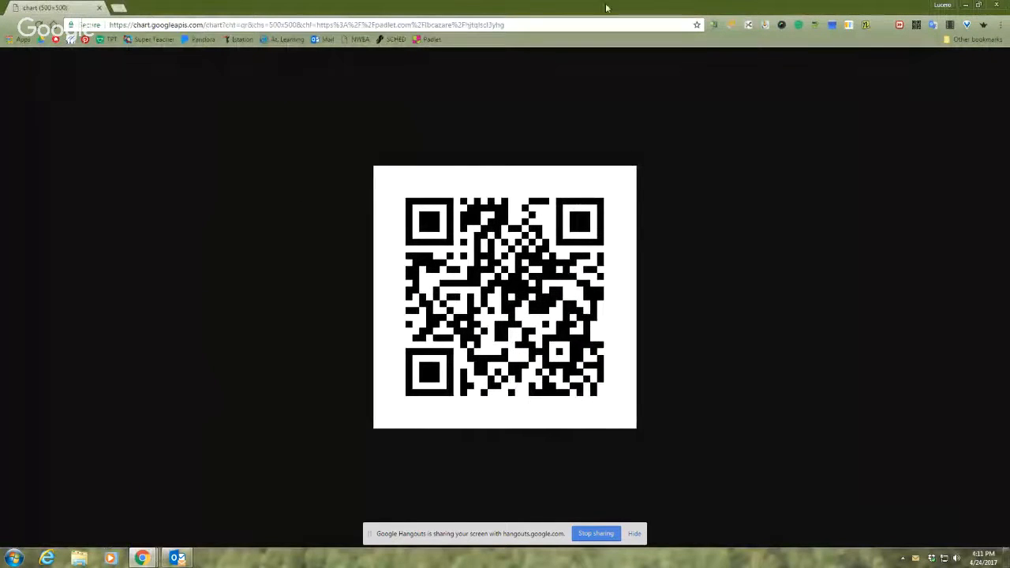
left_click(979, 6)
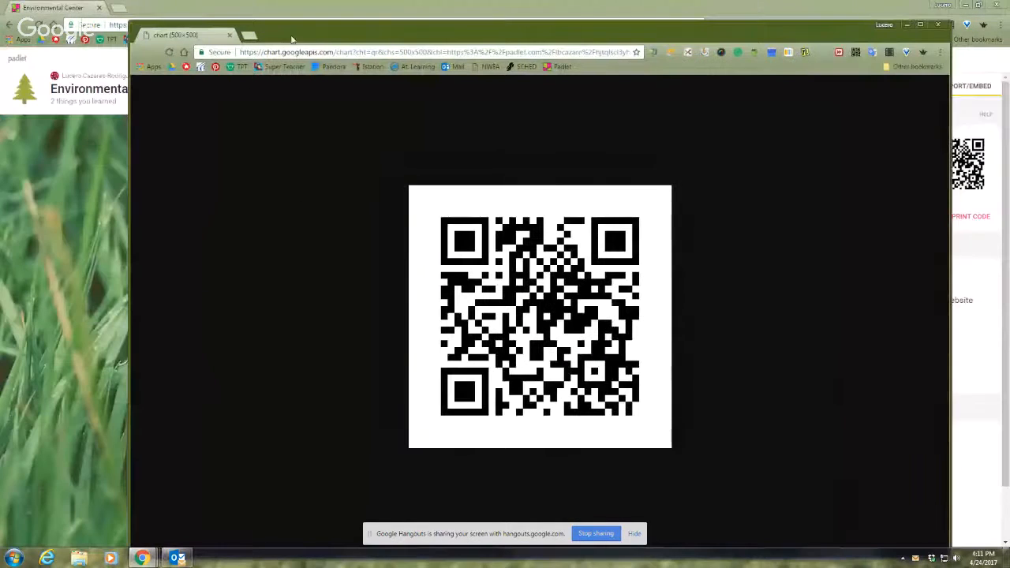
left_click_drag(130, 23, 571, 311)
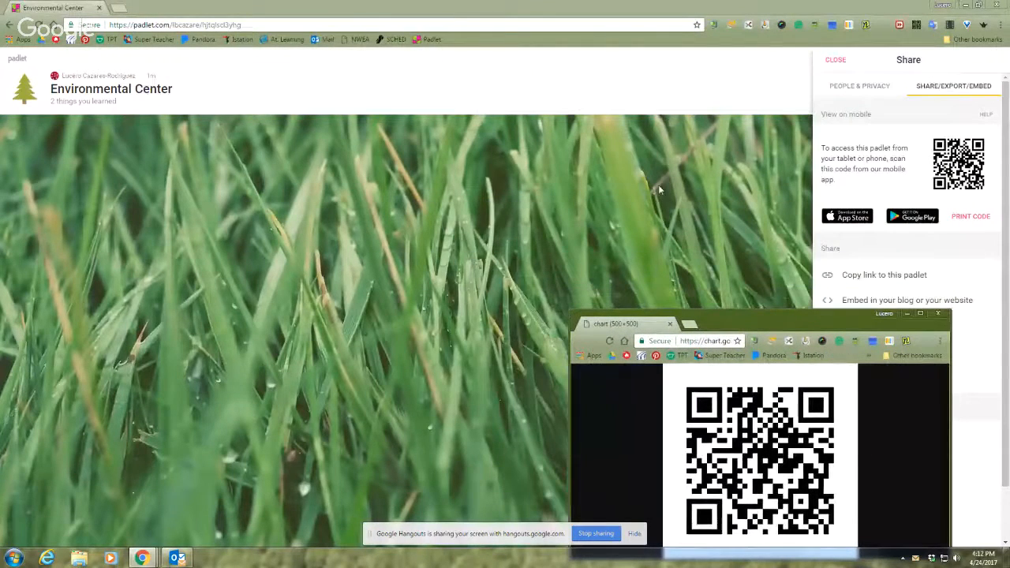
Close the sharing options, bring the QR code window back over the padlet, reposition it and minimize it
left_click(838, 60)
mouse_move(140, 560)
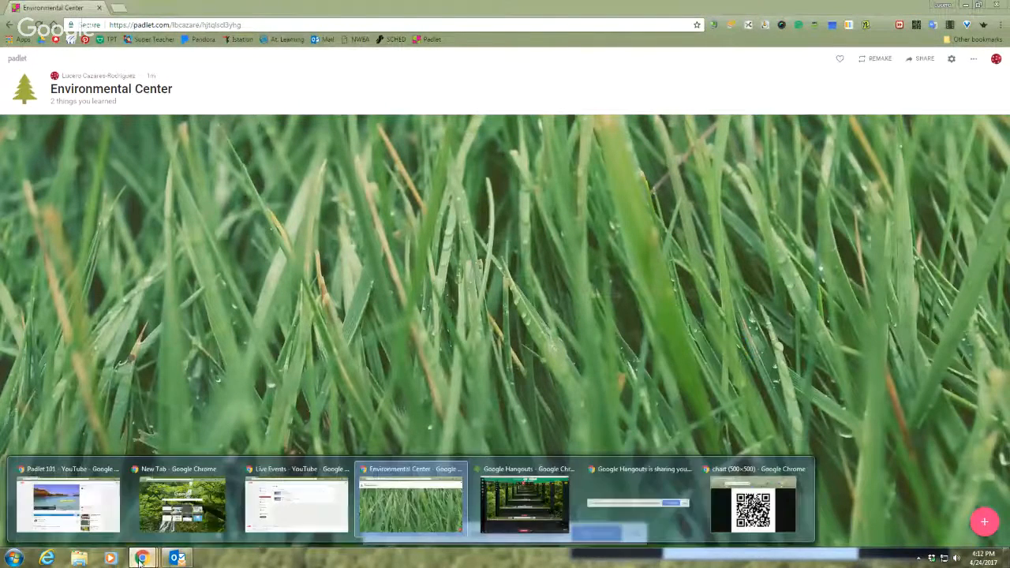
left_click(754, 504)
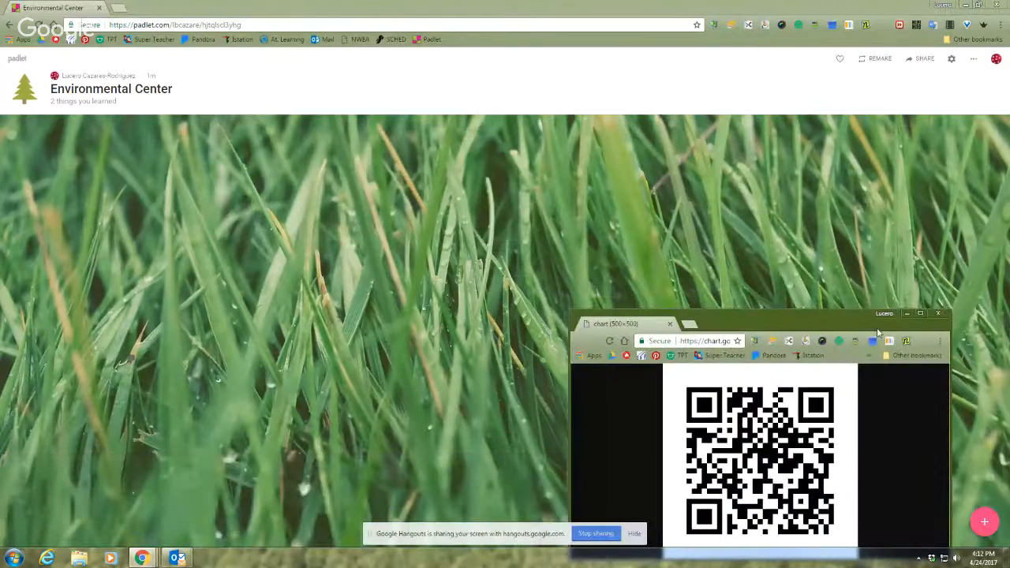
left_click_drag(849, 326, 907, 317)
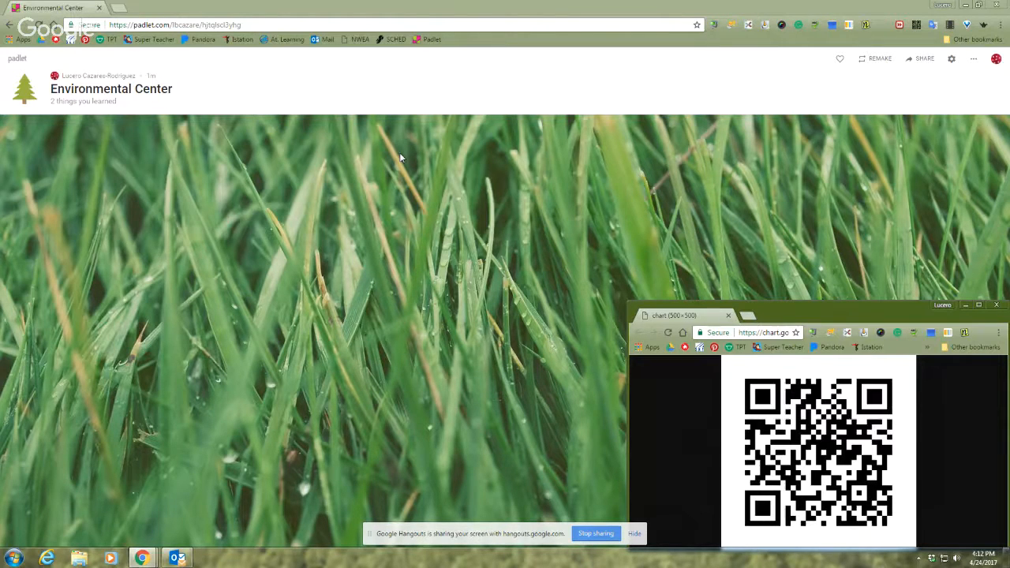
left_click(965, 305)
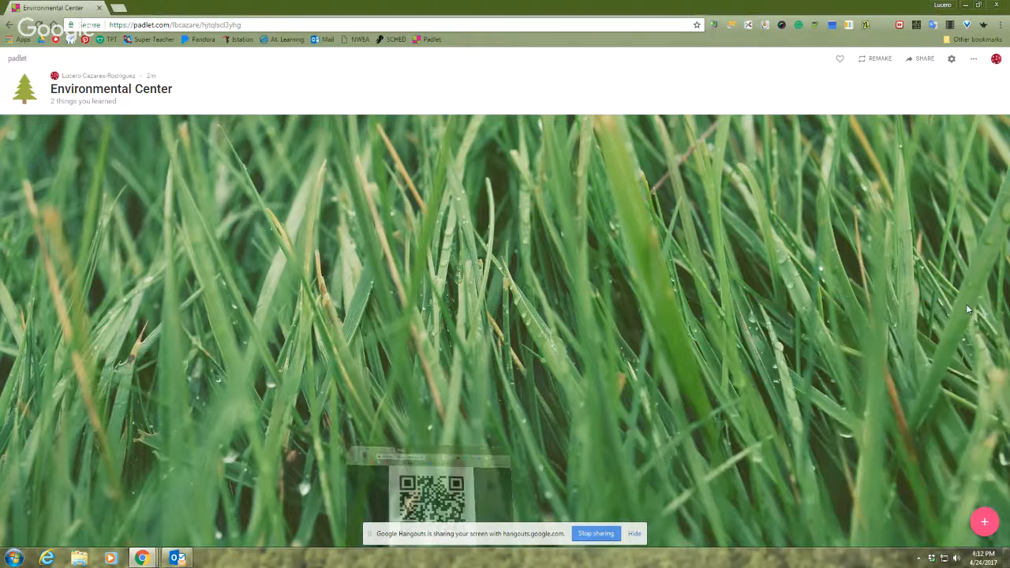
Discard a blank new post and open the Native Americans padlet from the account's padlets
left_click(985, 521)
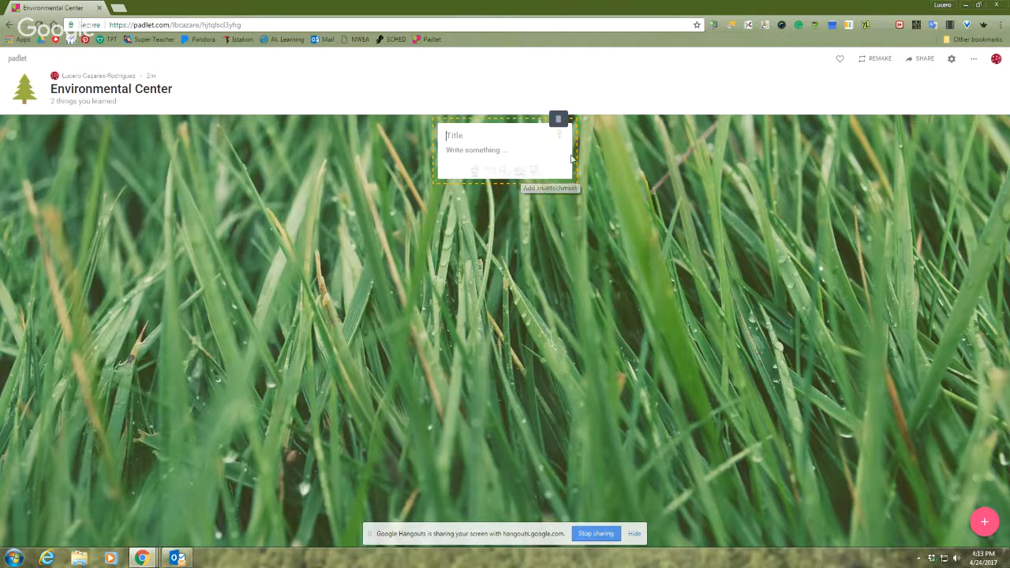
left_click(829, 163)
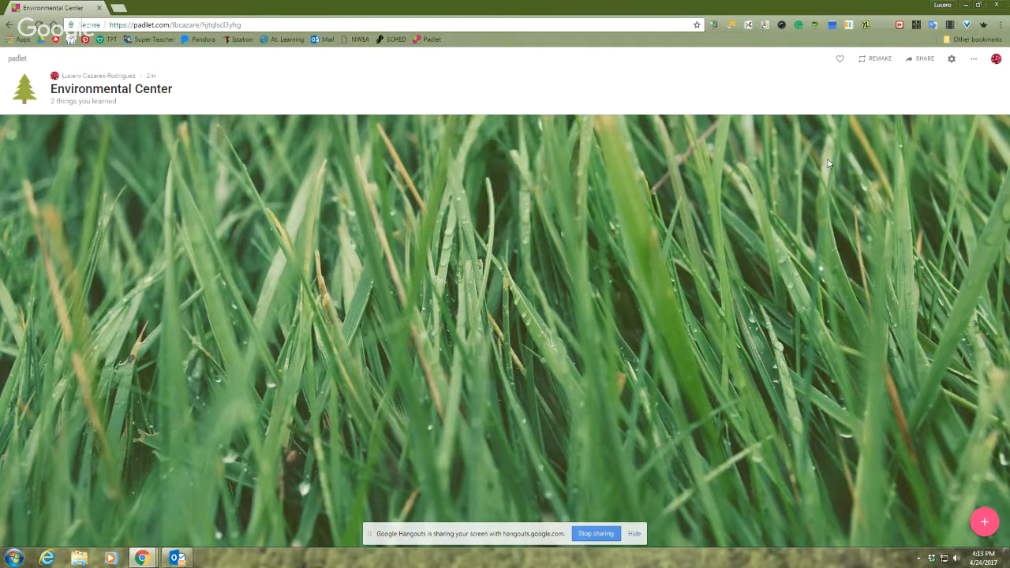
left_click(998, 60)
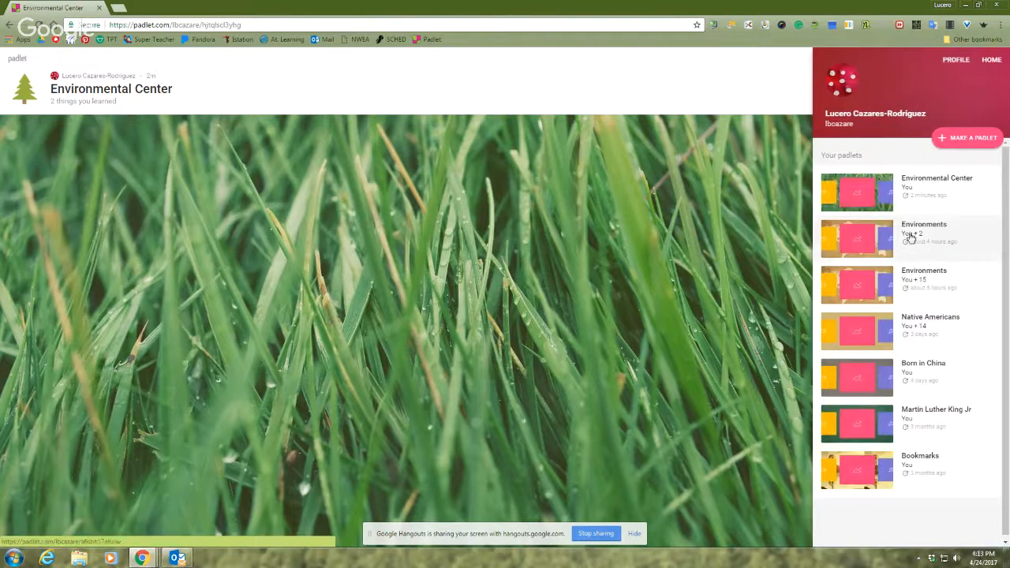
left_click(860, 332)
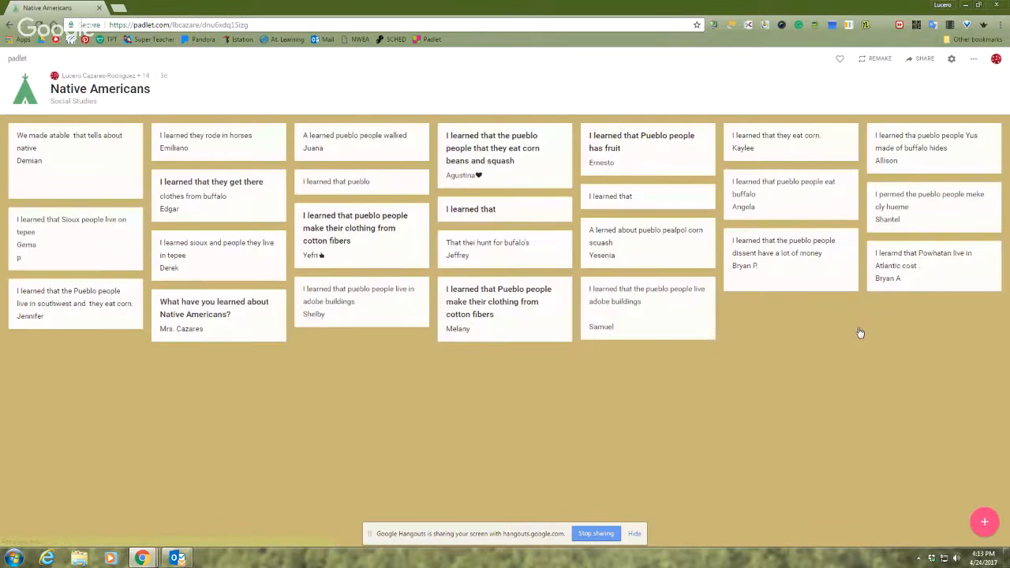
Delete the unfinished, unsigned "I learned that pueblo" post and the two unsigned "I learned that" posts
mouse_move(138, 298)
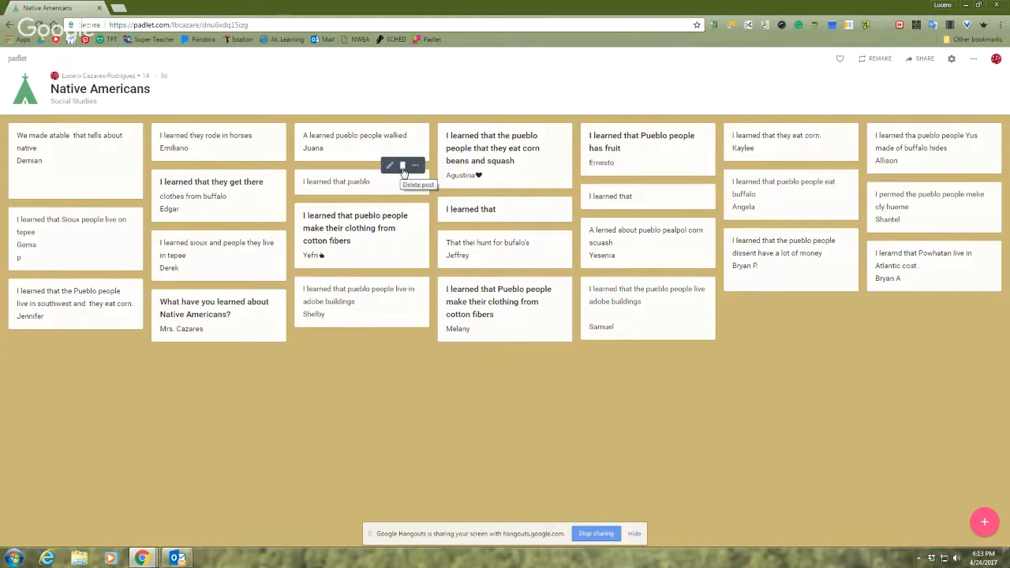
left_click(402, 168)
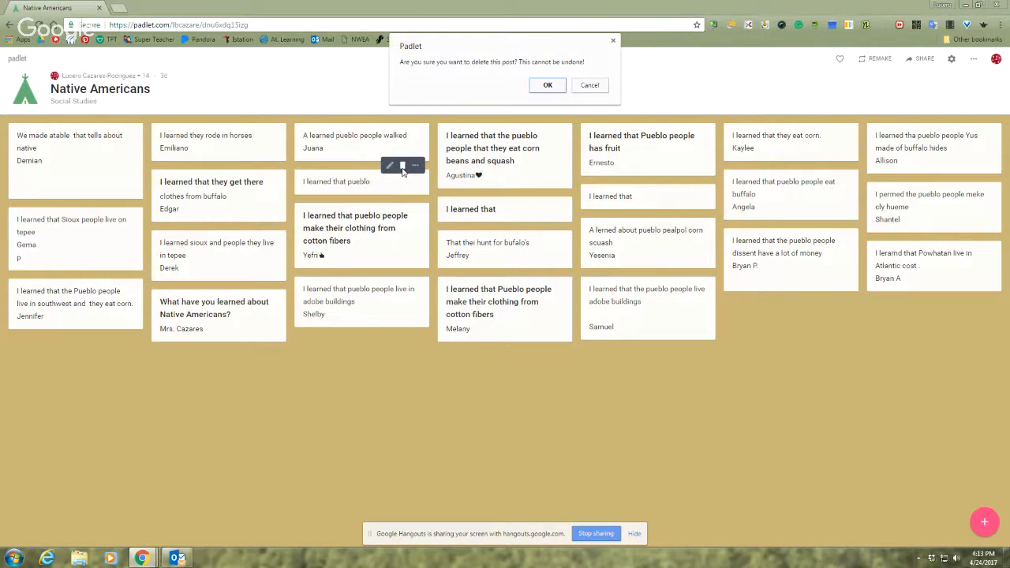
left_click(549, 85)
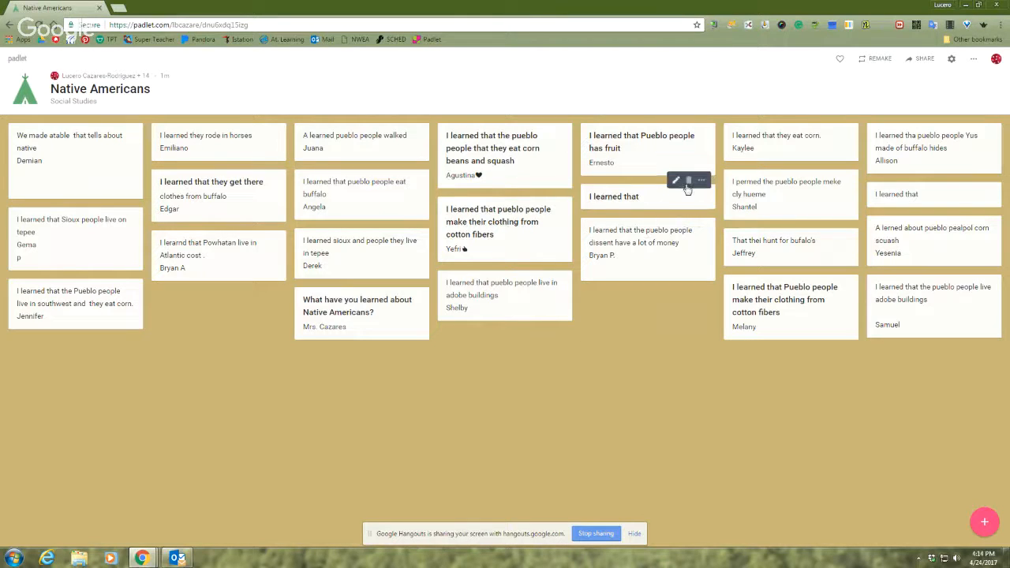
left_click(687, 182)
left_click(563, 107)
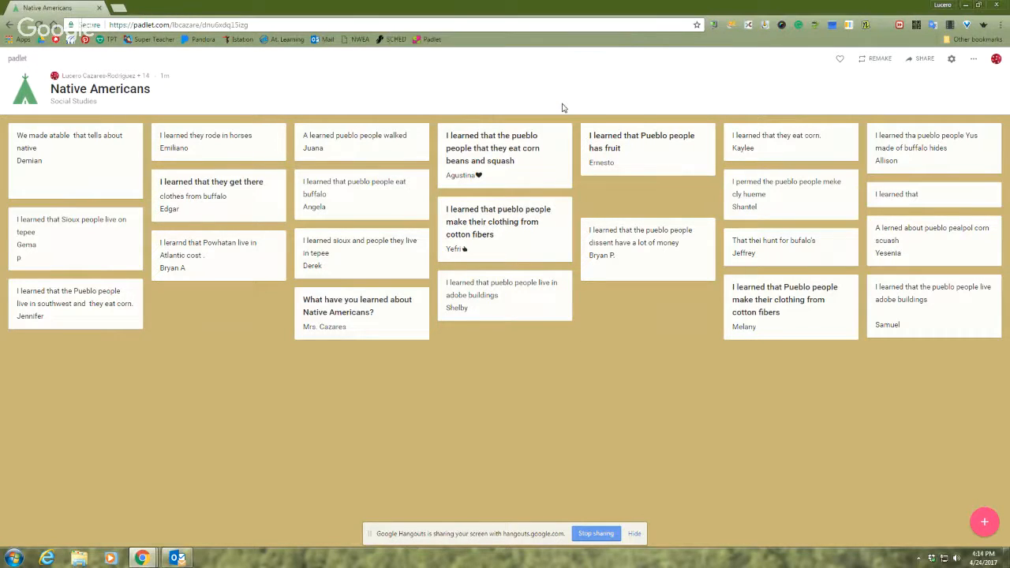
mouse_move(978, 213)
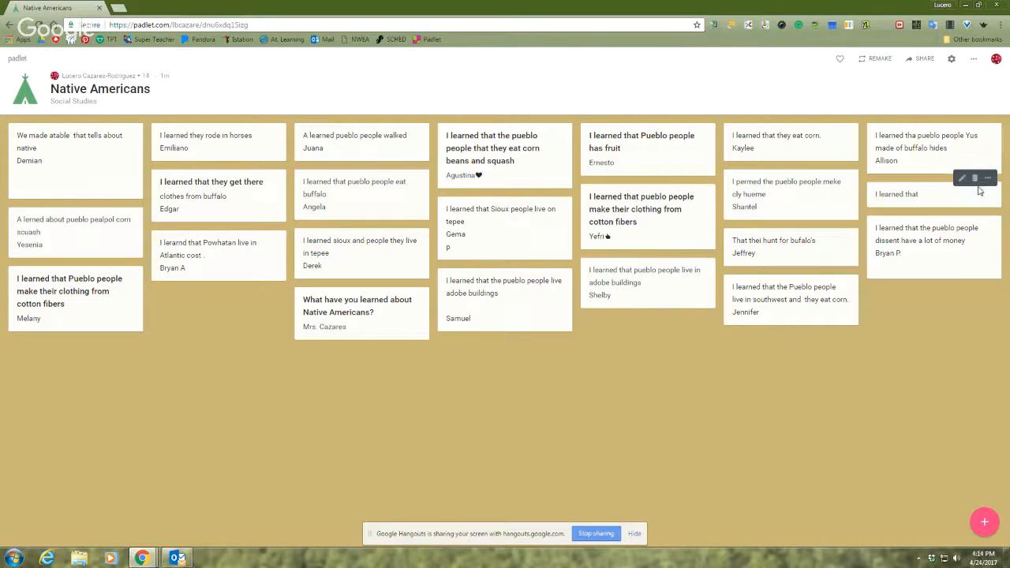
left_click(974, 178)
left_click(543, 103)
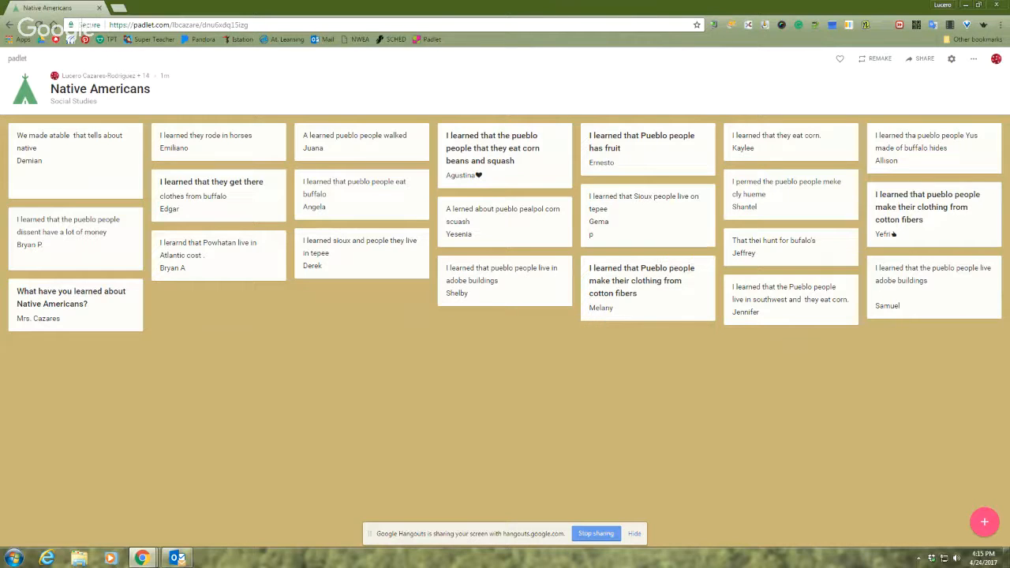
Make a new padlet from the account's padlets overview and title it "Word Problems"
left_click(993, 61)
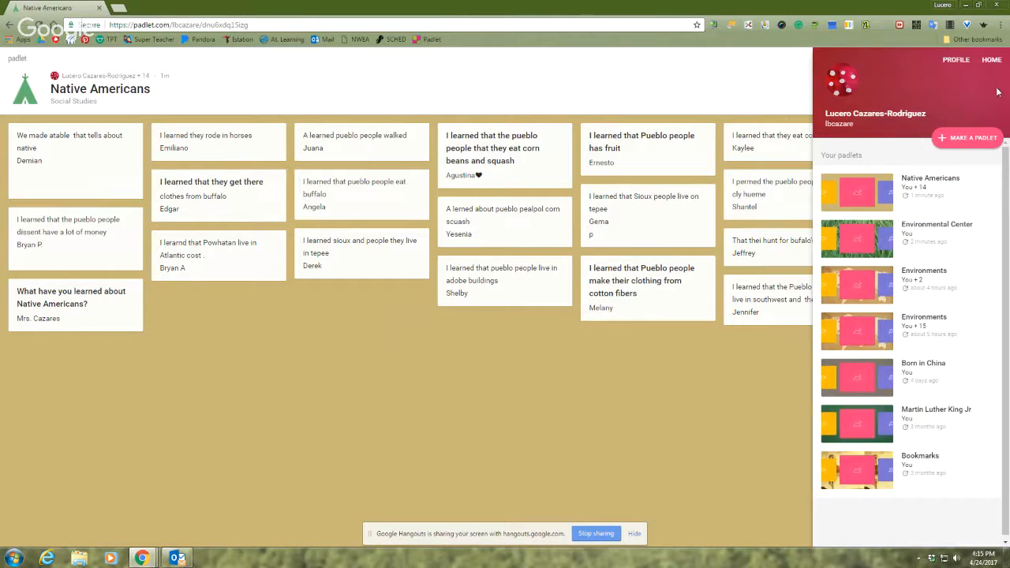
left_click(691, 87)
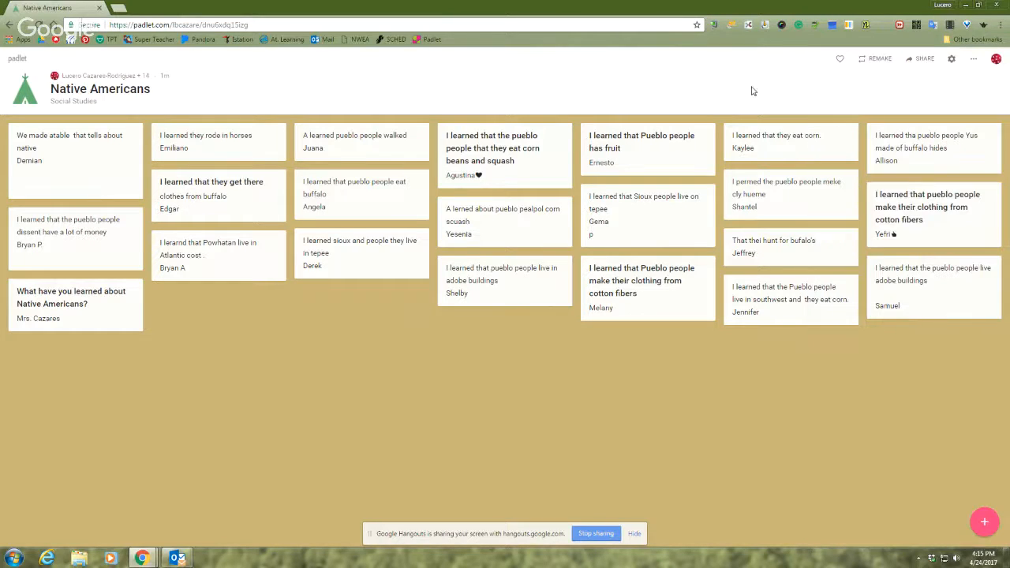
left_click(997, 60)
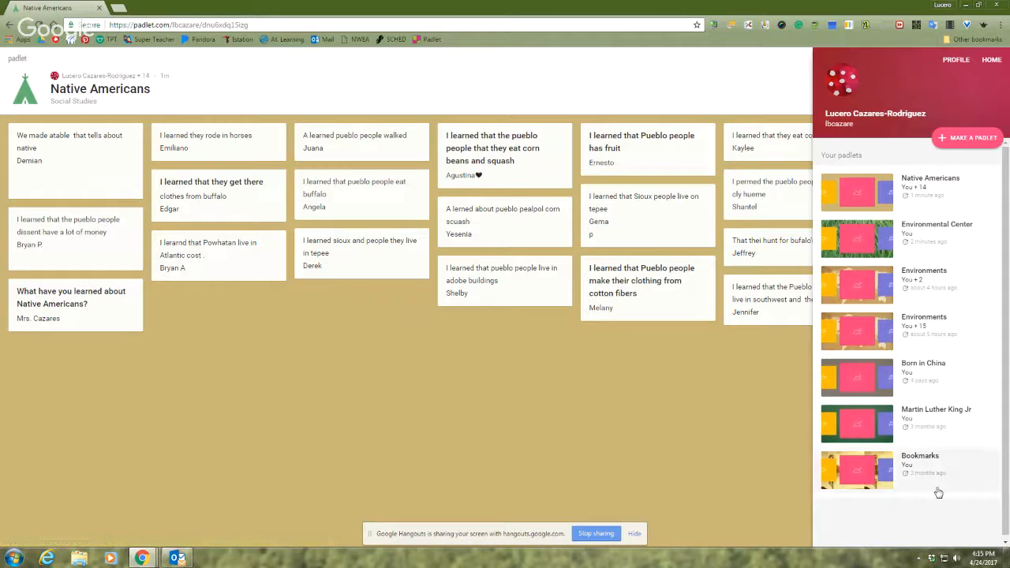
left_click(960, 142)
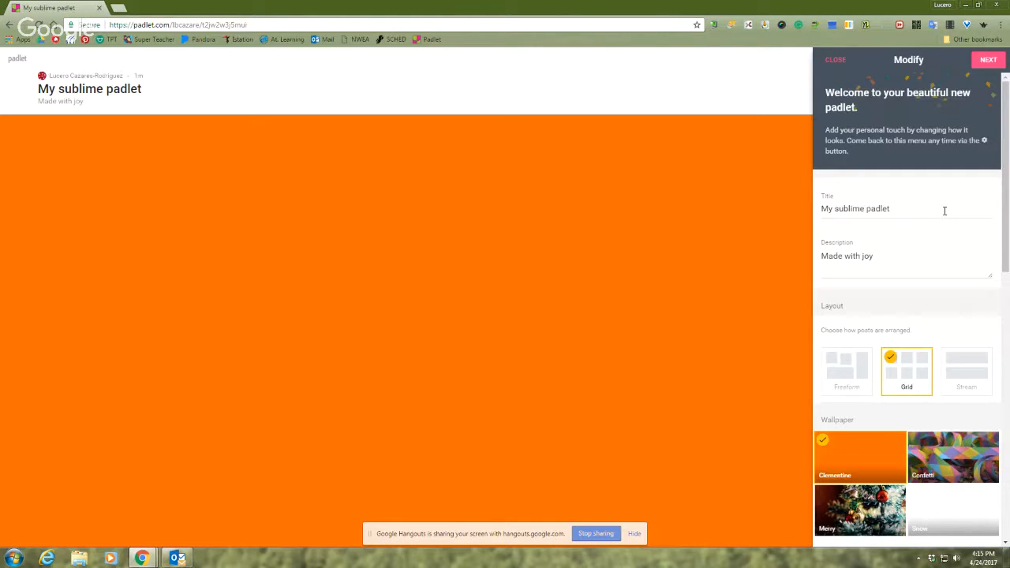
left_click_drag(945, 210, 800, 213)
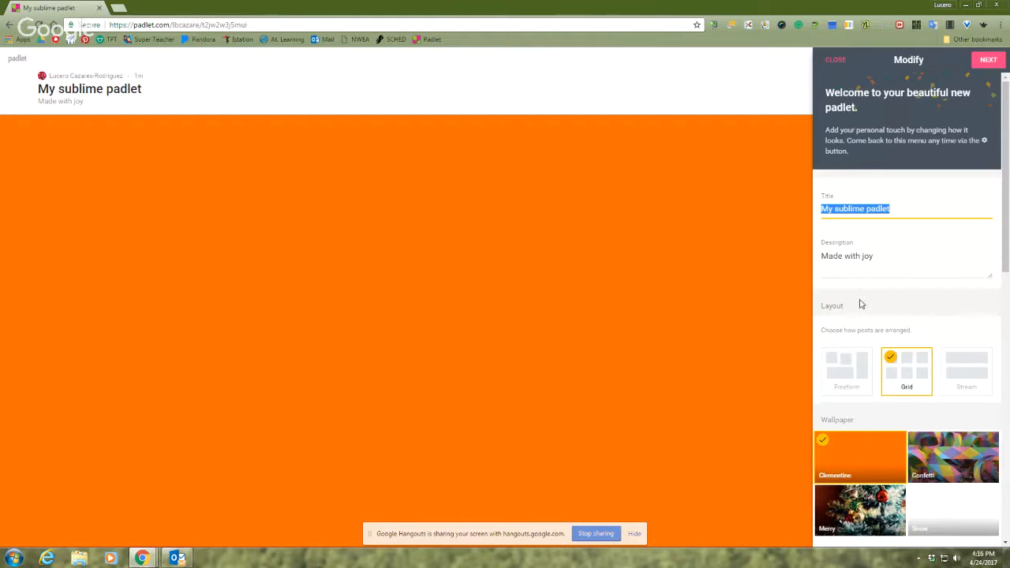
type("Wor")
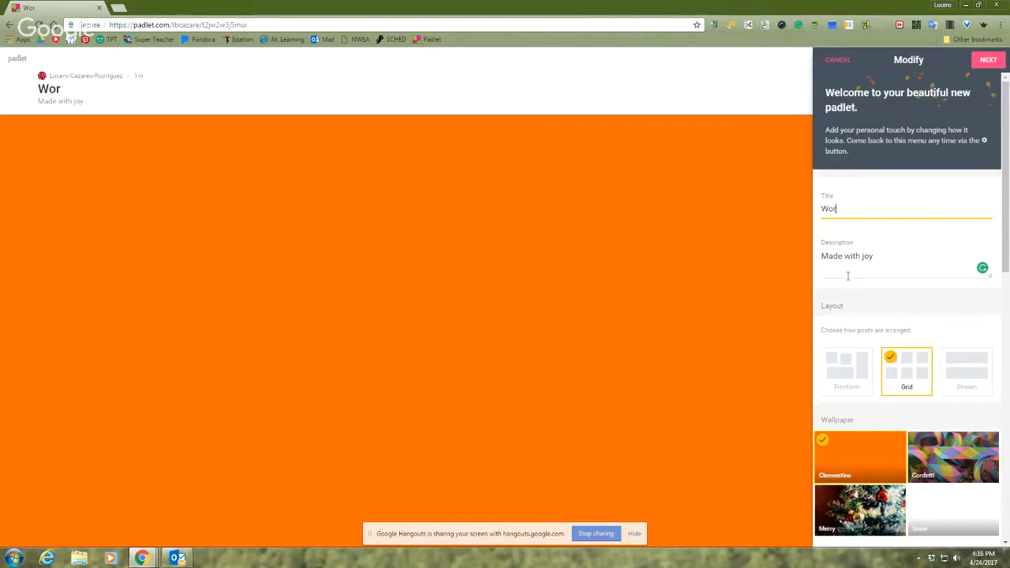
type("d Problems")
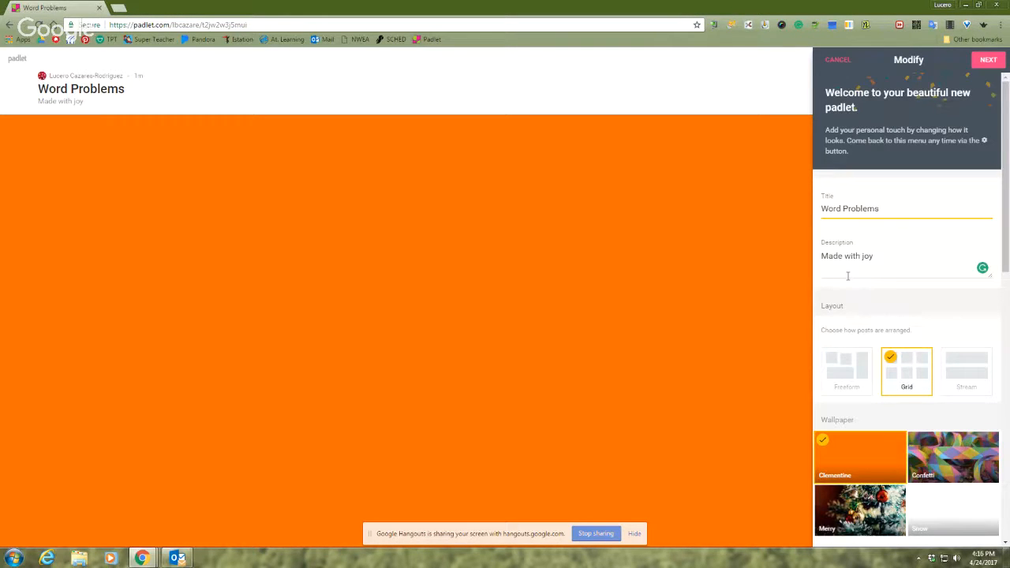
Replace the padlet's description with "Create a word problem for this equation 53-16=?"
left_click_drag(891, 254, 787, 261)
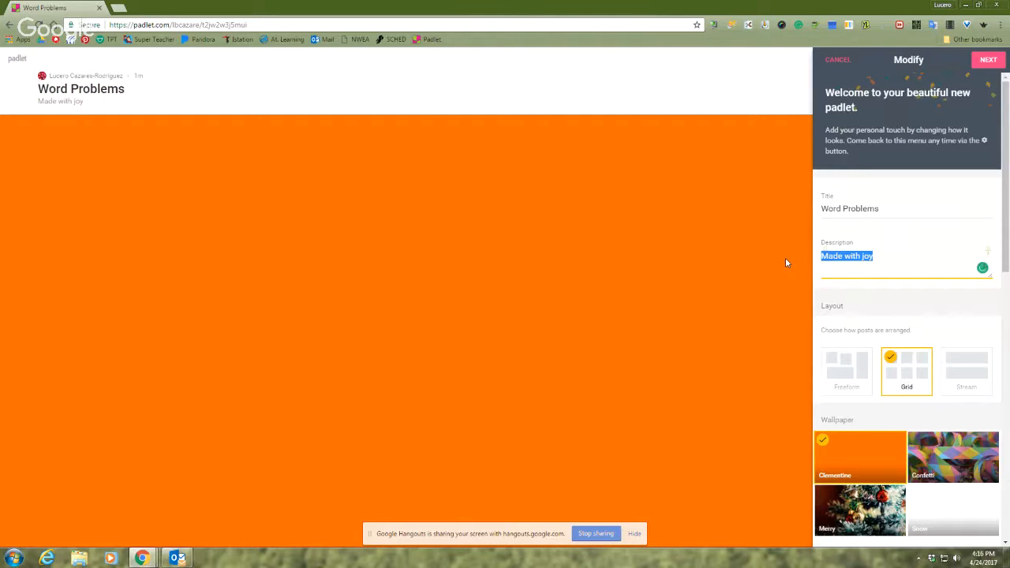
type("Creat")
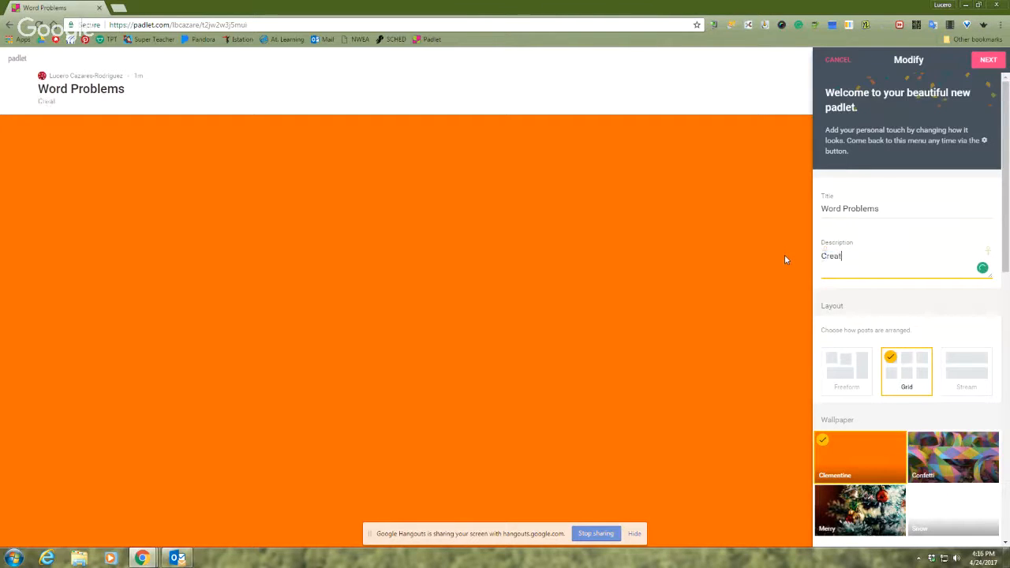
type("e a we")
key("BackSpace")
type("ord problem ")
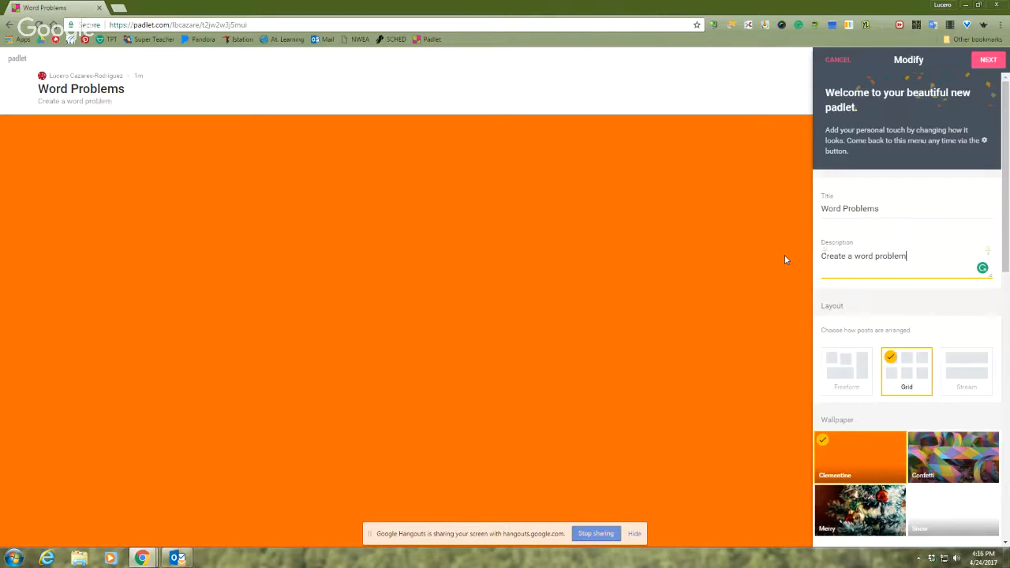
type("for this equation 53")
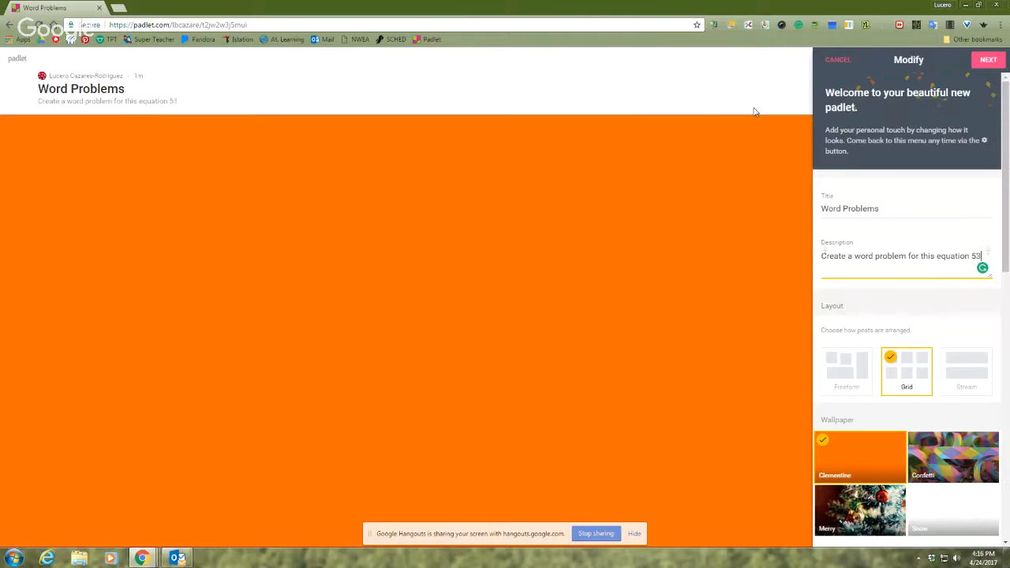
type("-16=?")
Set the padlet's wallpaper to Blackboard, look through the rest of the wallpaper gallery and return to the padlet's settings
scroll(848, 403, "down", 2)
left_click(985, 446)
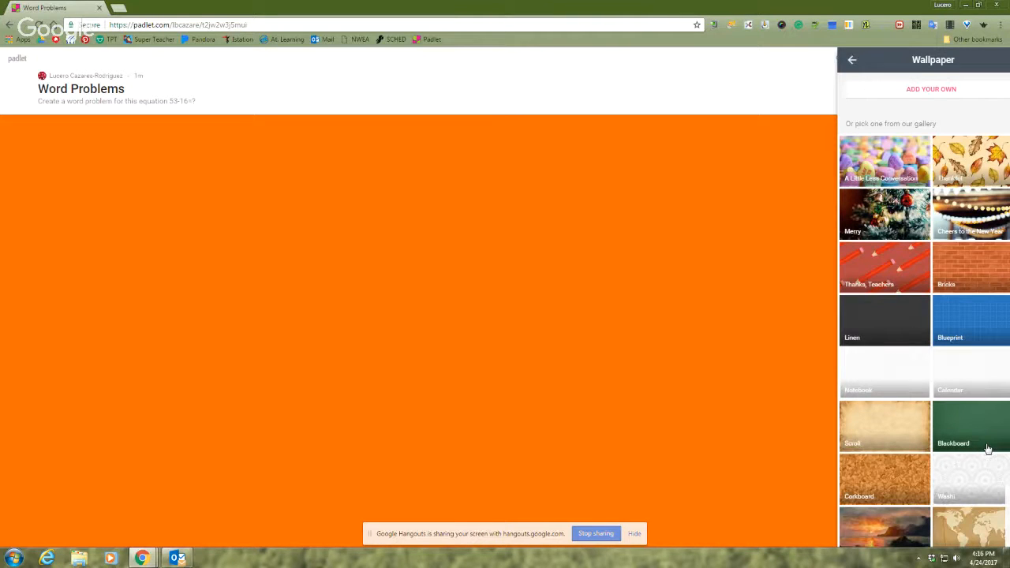
left_click(986, 448)
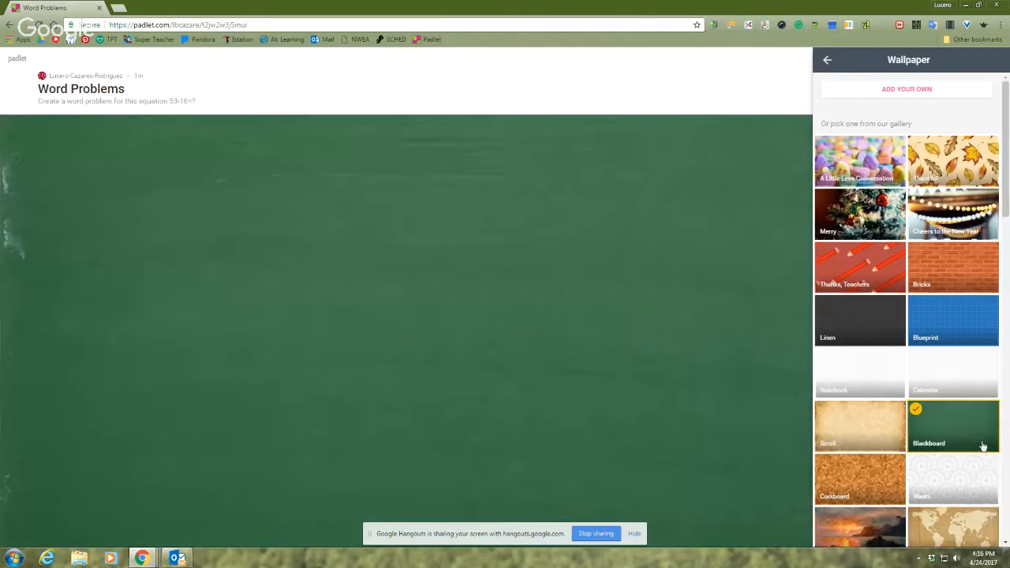
scroll(860, 475, "down", 4)
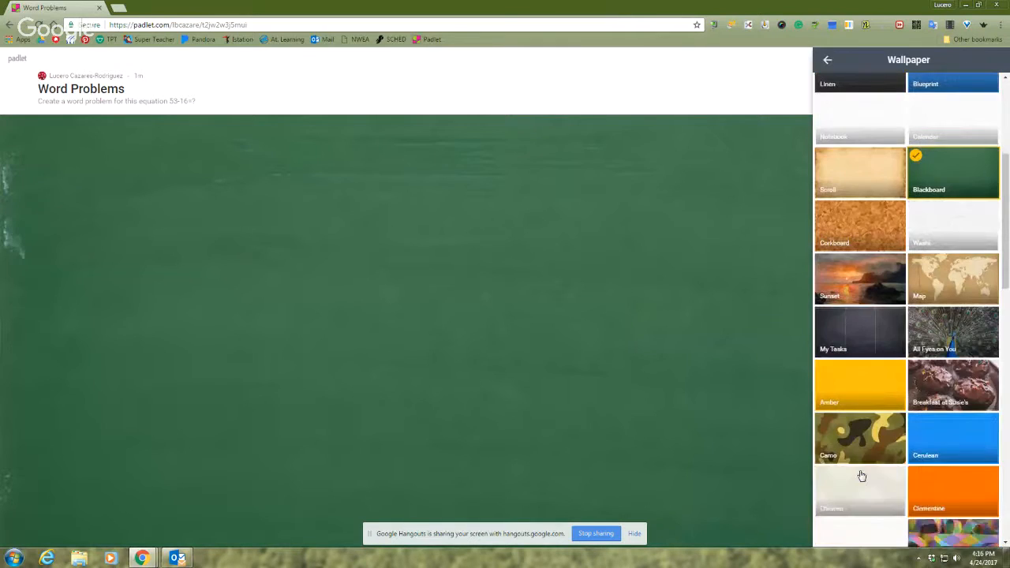
scroll(861, 475, "down", 13)
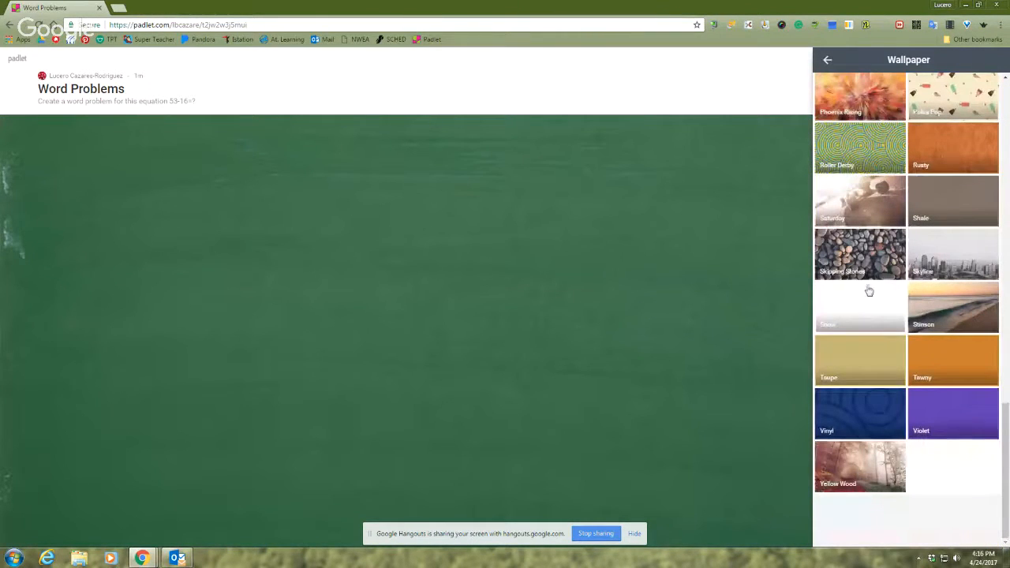
left_click(829, 62)
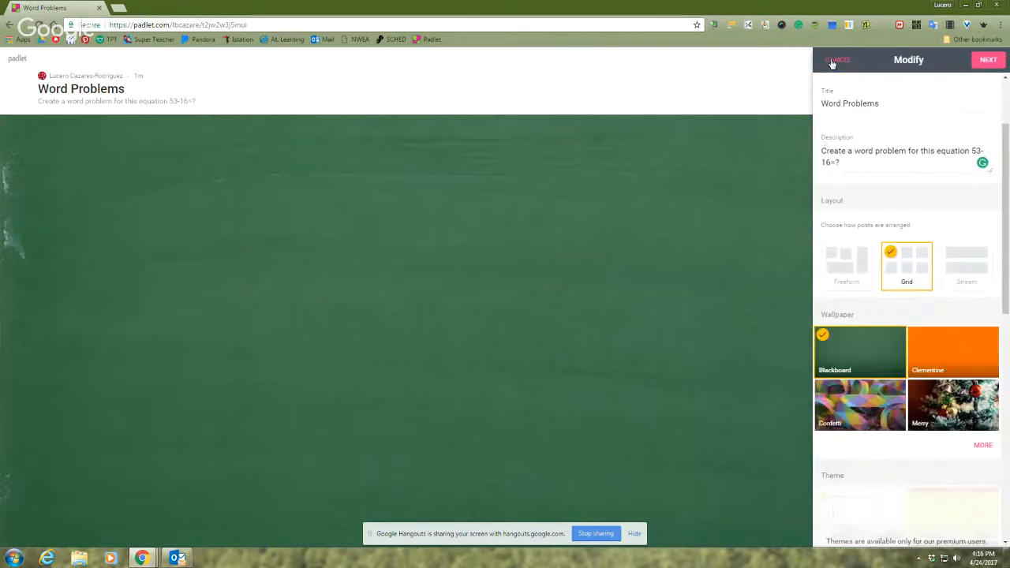
Browse the full icon gallery and give the padlet the orange sun icon
scroll(958, 415, "down", 3)
scroll(958, 415, "down", 2)
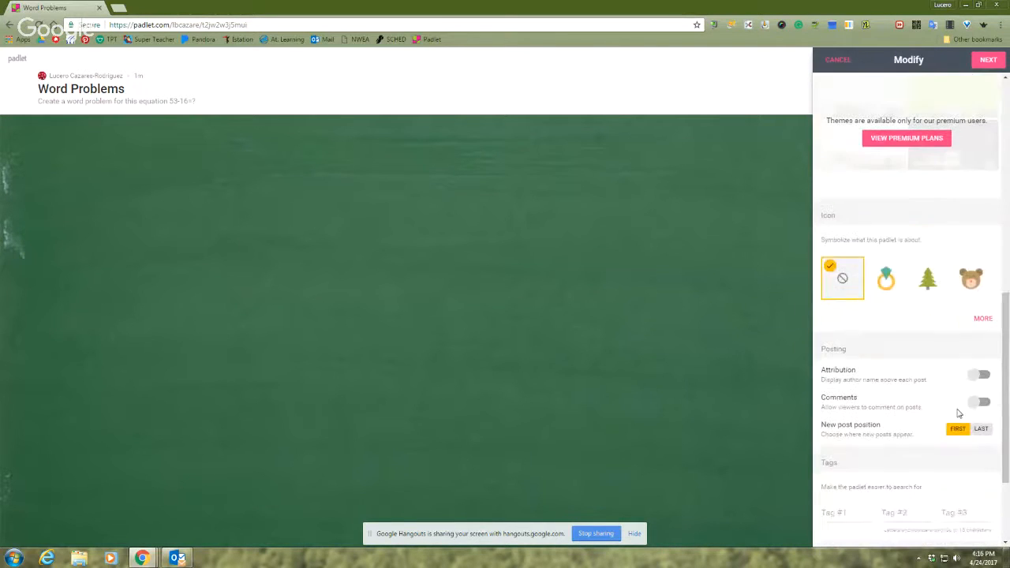
left_click(983, 320)
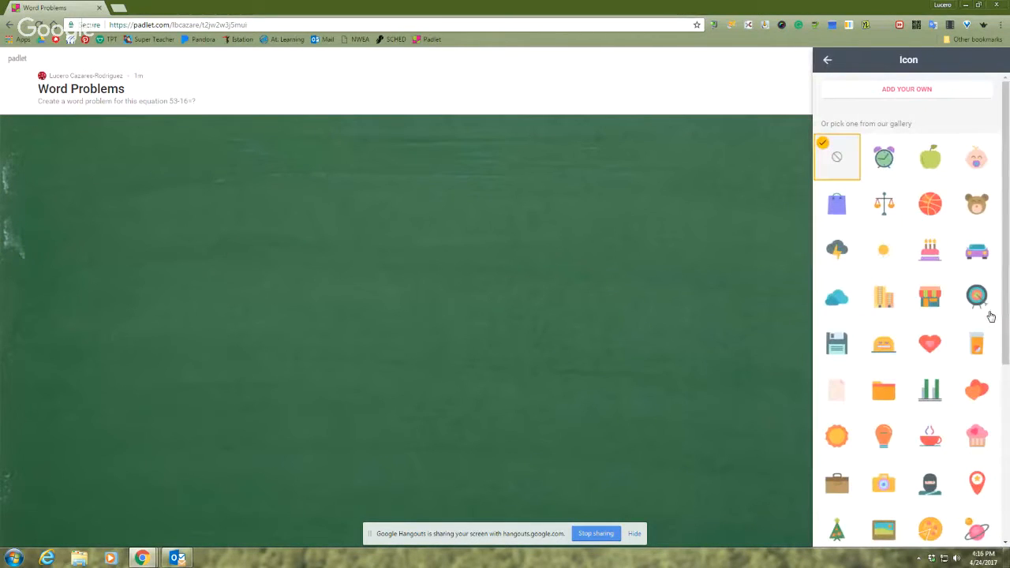
scroll(991, 317, "down", 3)
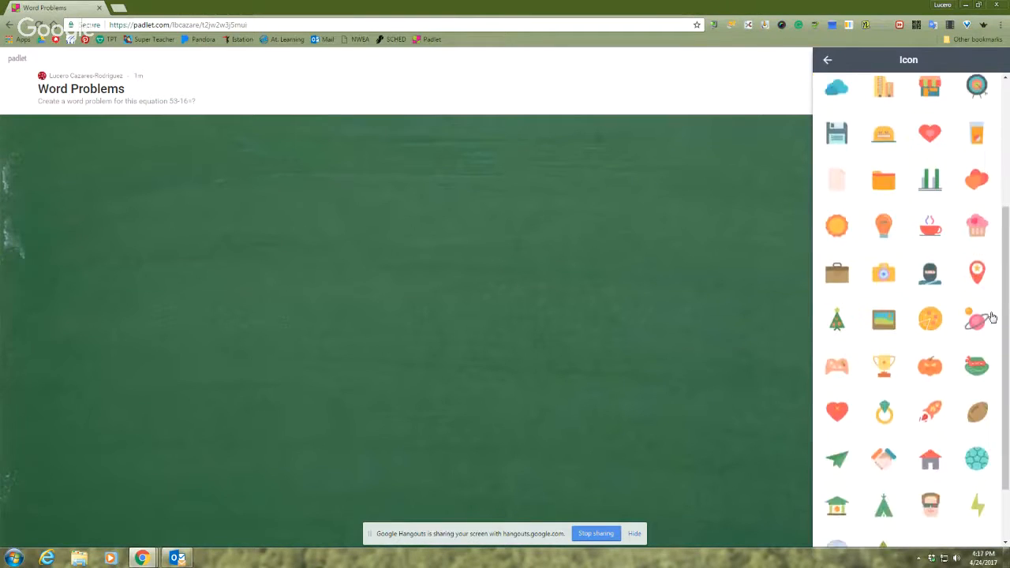
scroll(991, 317, "down", 1)
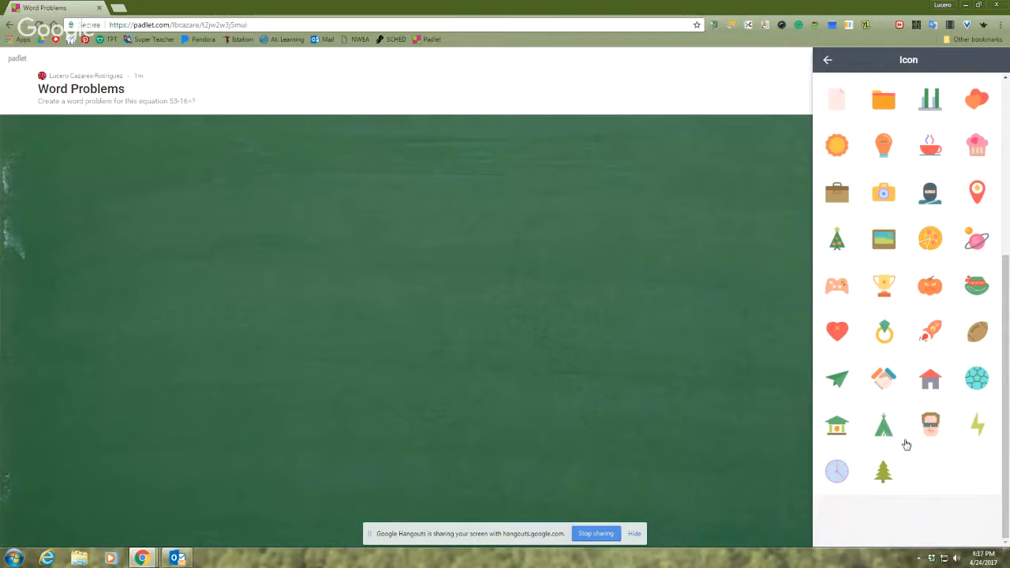
scroll(932, 435, "up", 5)
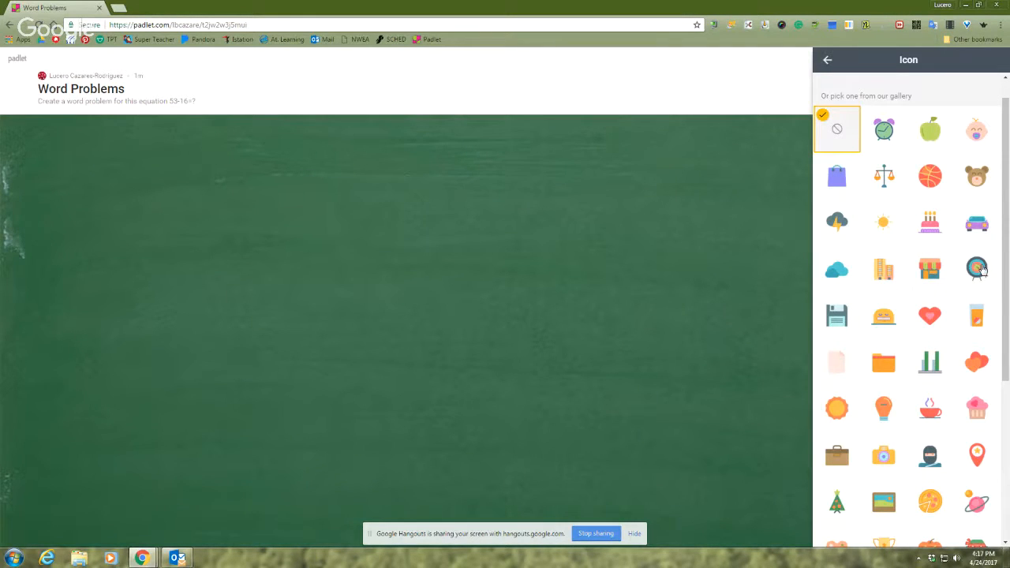
left_click(830, 412)
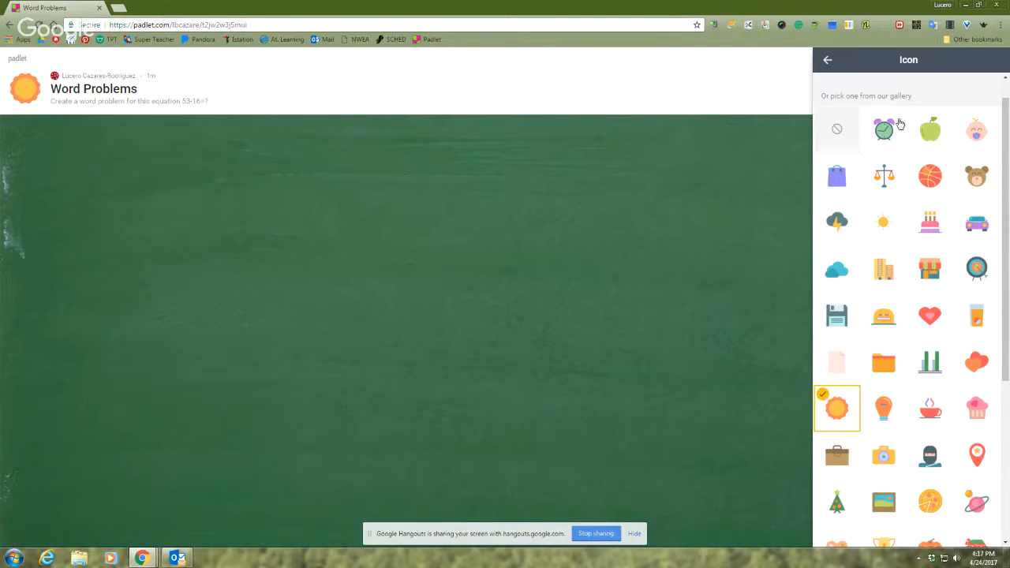
left_click(829, 62)
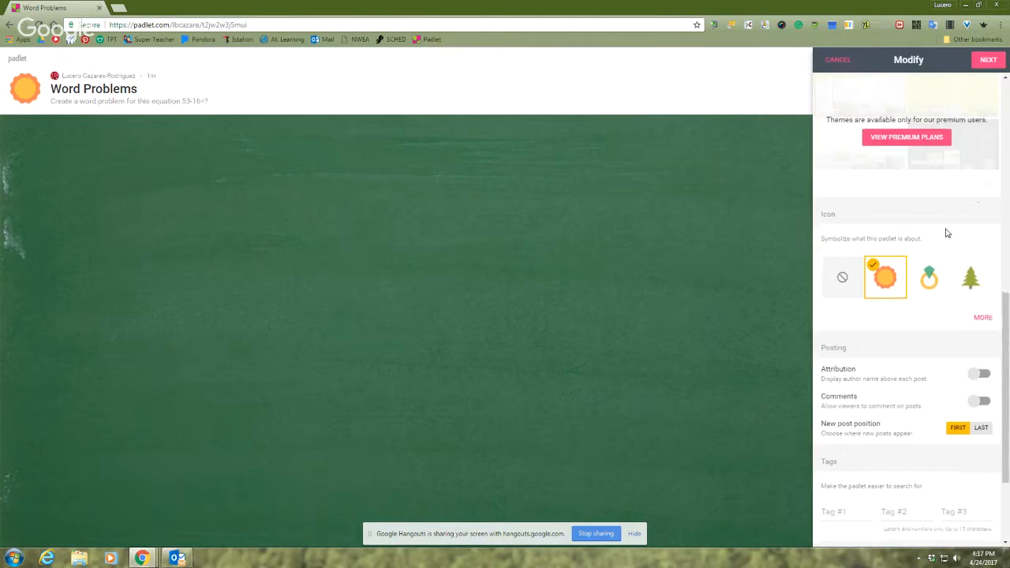
Step through the posting, privacy and final setup pages with their default settings, then go back and close the setup
scroll(947, 231, "down", 3)
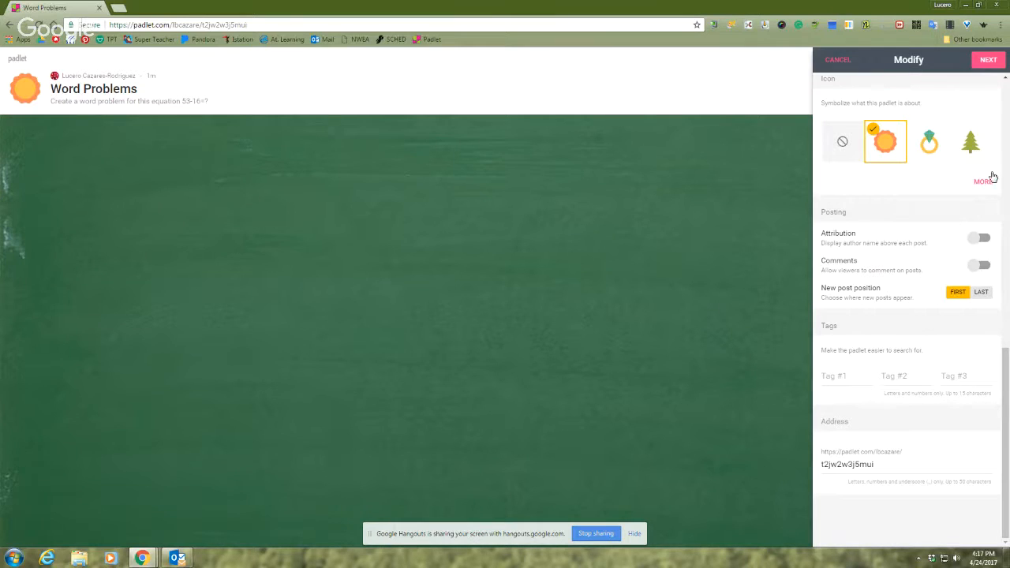
left_click(991, 66)
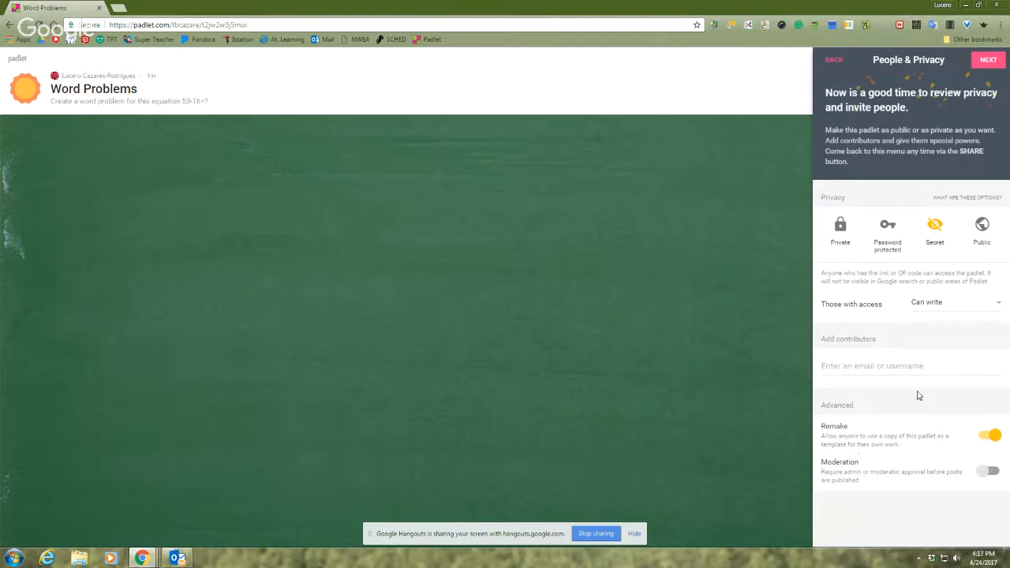
left_click(989, 60)
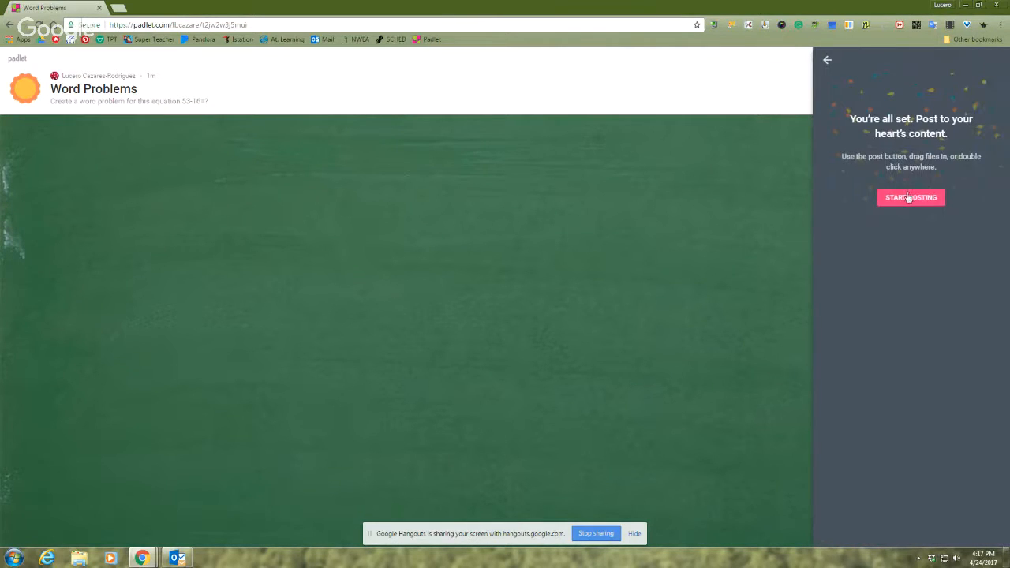
left_click(828, 61)
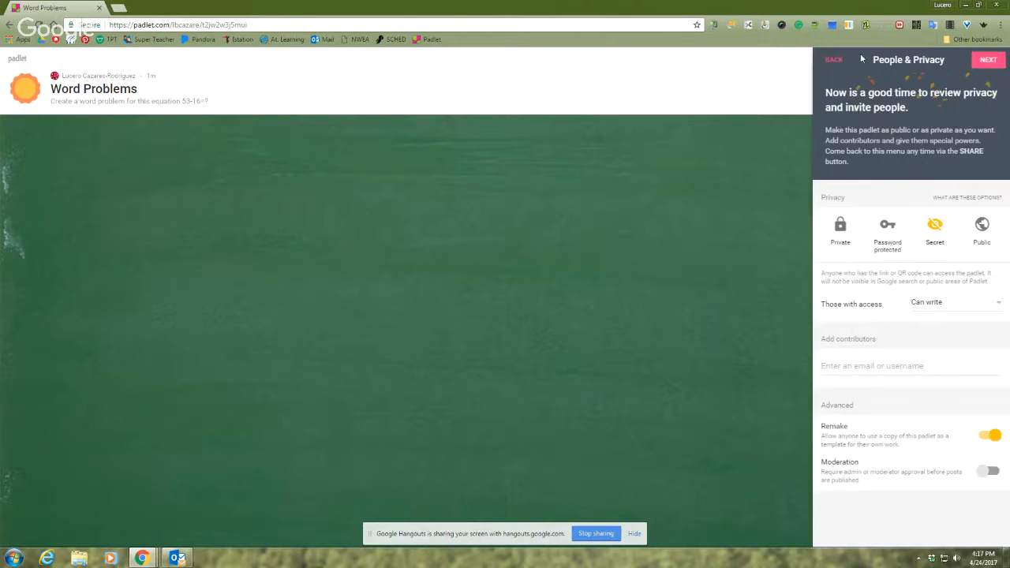
left_click(831, 61)
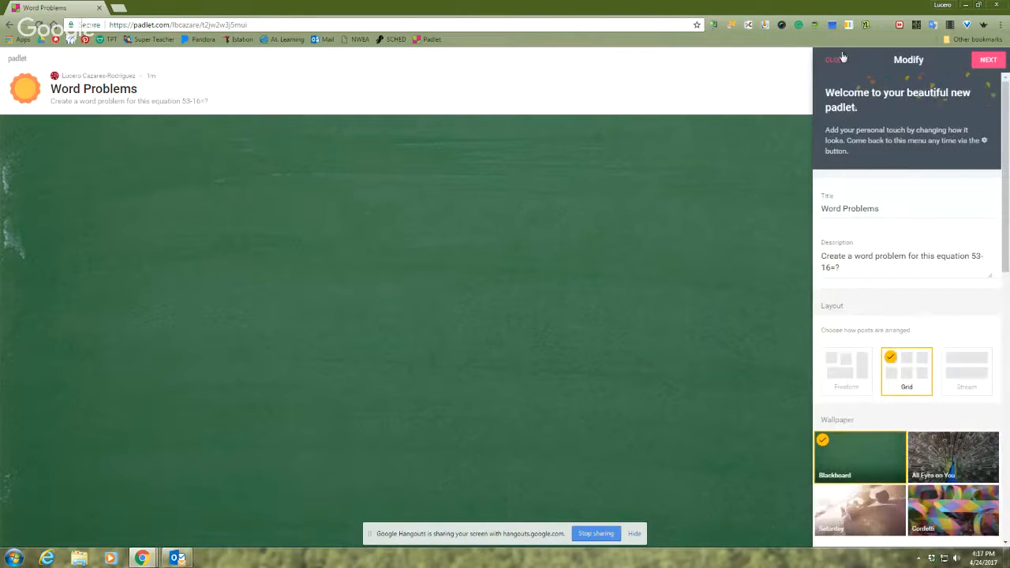
left_click(841, 60)
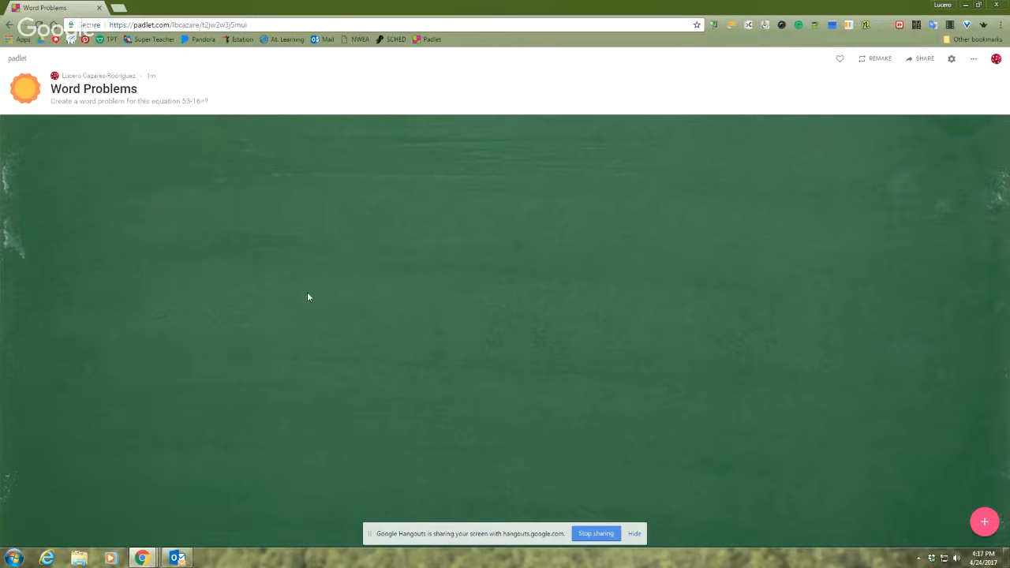
View the Word Problems padlet's share, export and QR code options, close them and dismiss the e-mail notification
left_click(921, 59)
left_click(943, 93)
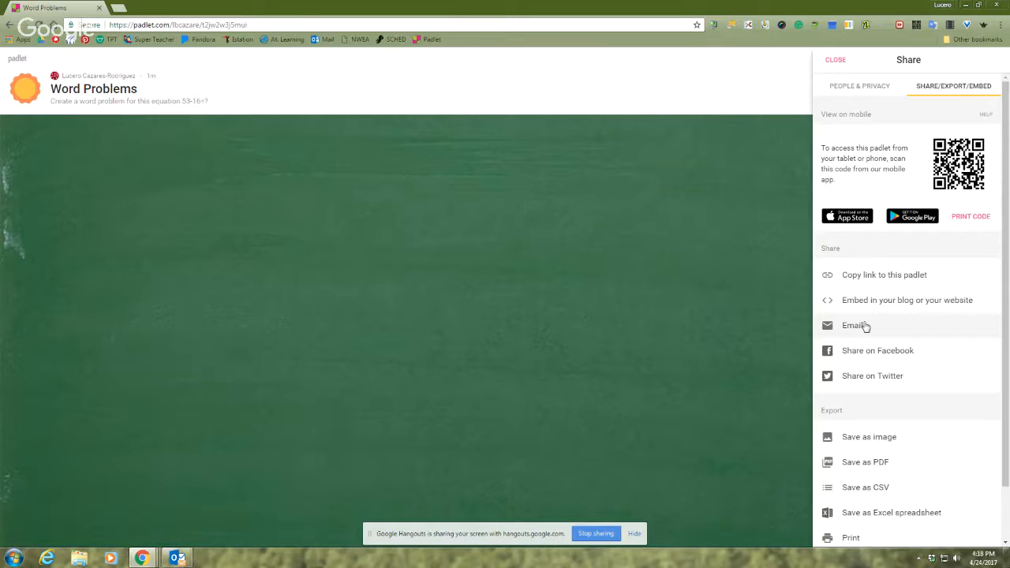
left_click(712, 327)
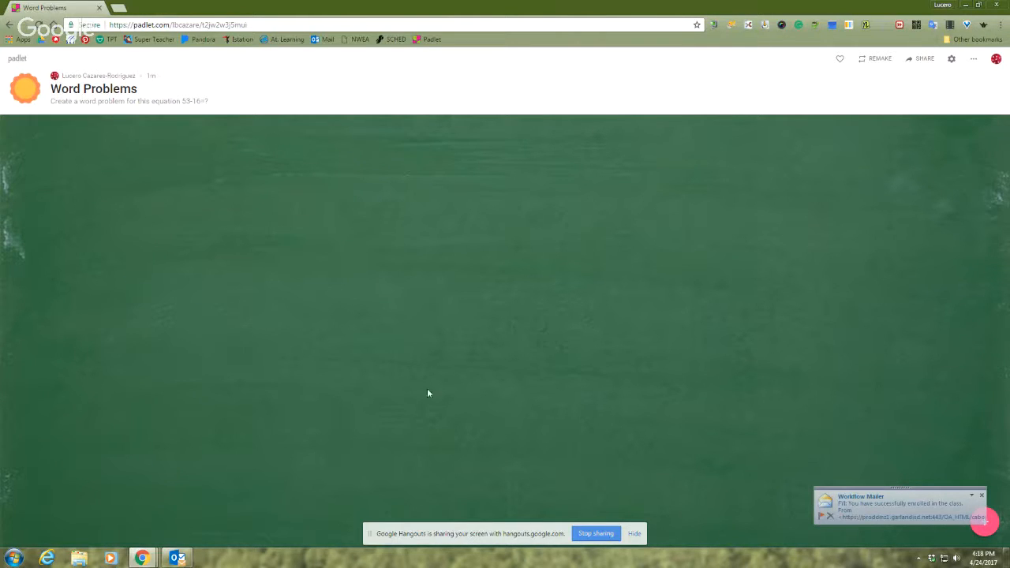
left_click(982, 496)
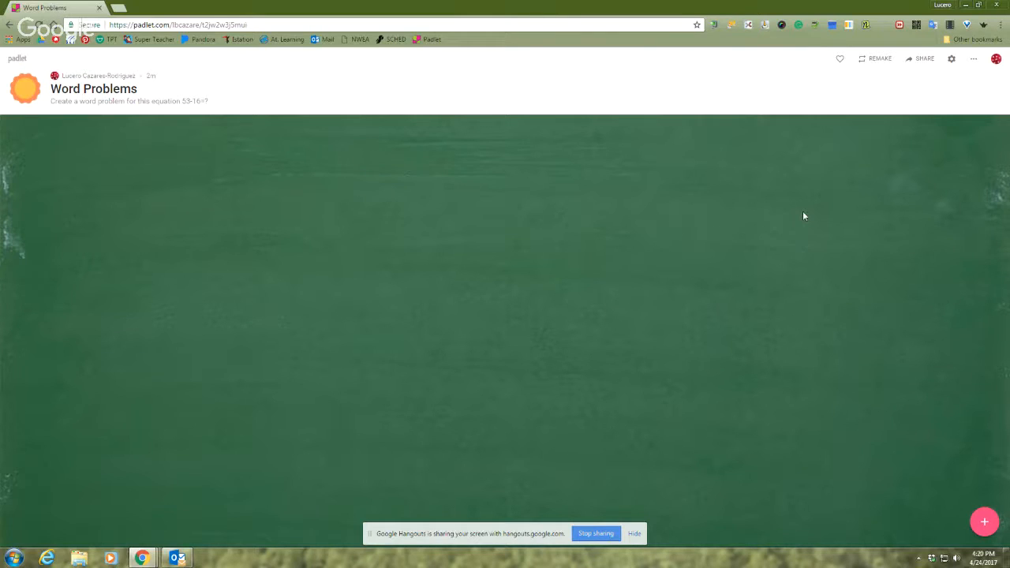
View the Padlet browser extension's list for posting the current page, close it and open the account's padlets overview
left_click(983, 24)
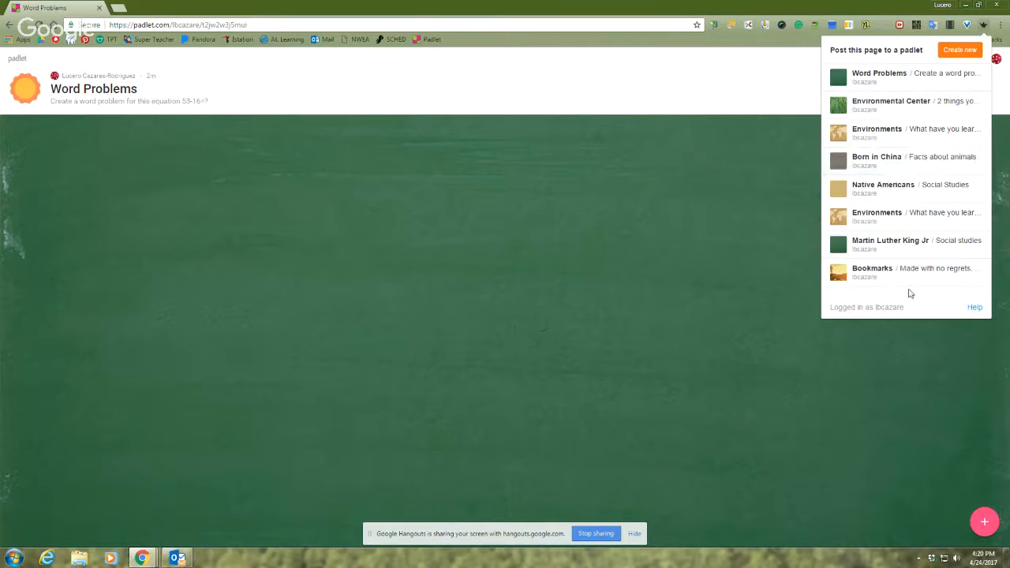
mouse_move(859, 283)
left_click(615, 210)
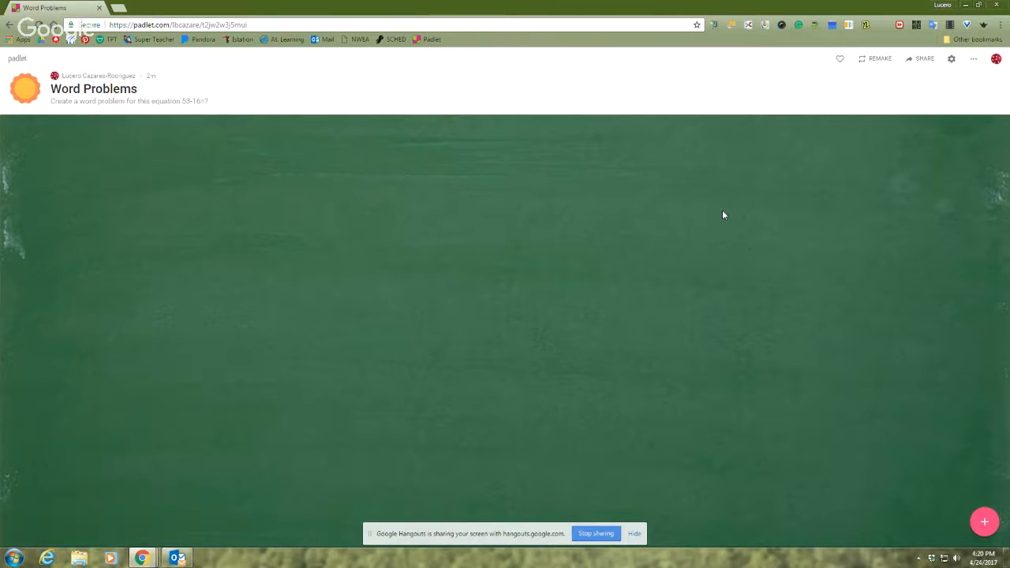
left_click(995, 62)
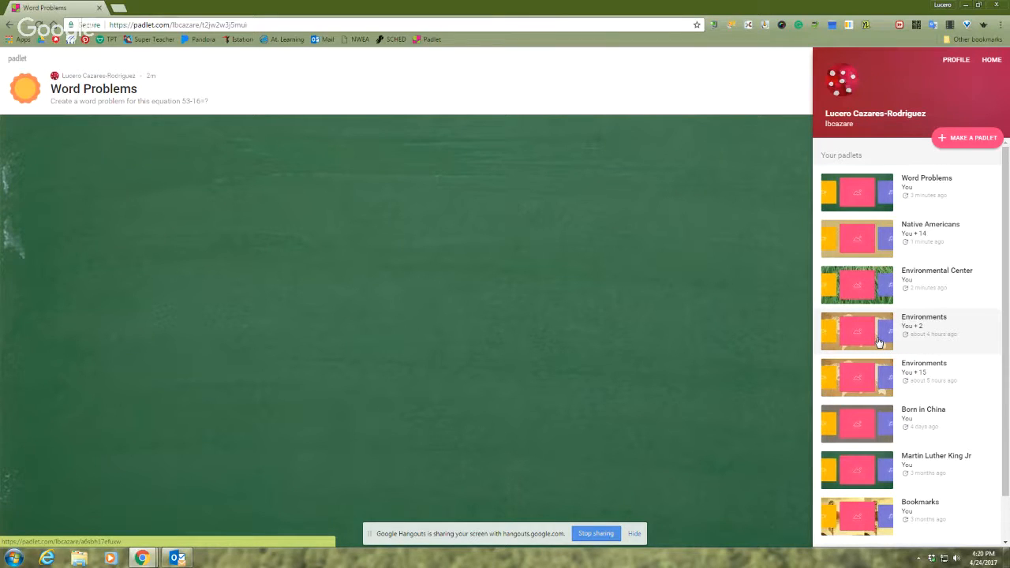
Open the Environments padlet marked "You + 2" to view its student posts, then look through the account's padlets overview and close it
left_click(878, 340)
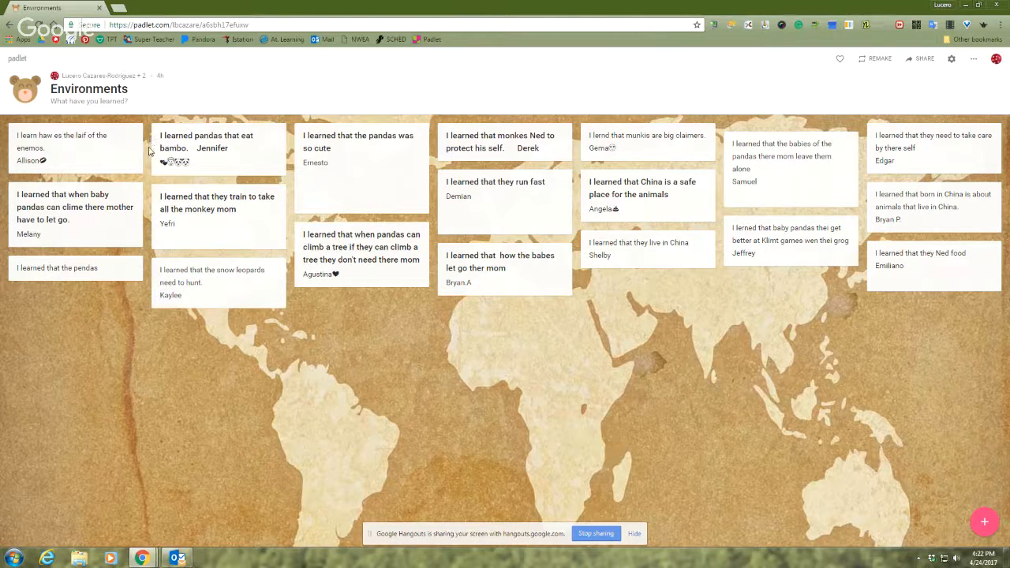
mouse_move(155, 151)
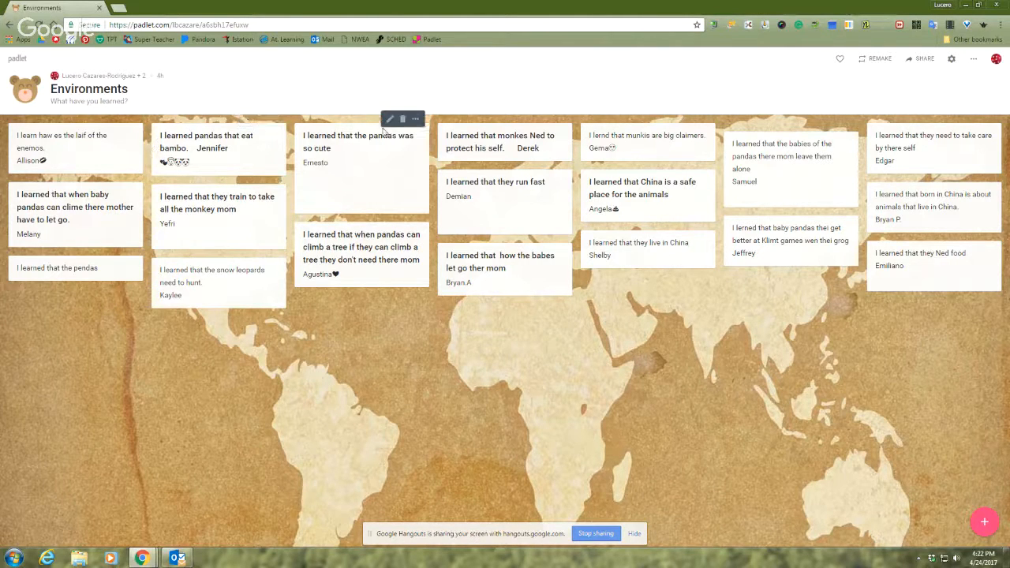
left_click(996, 62)
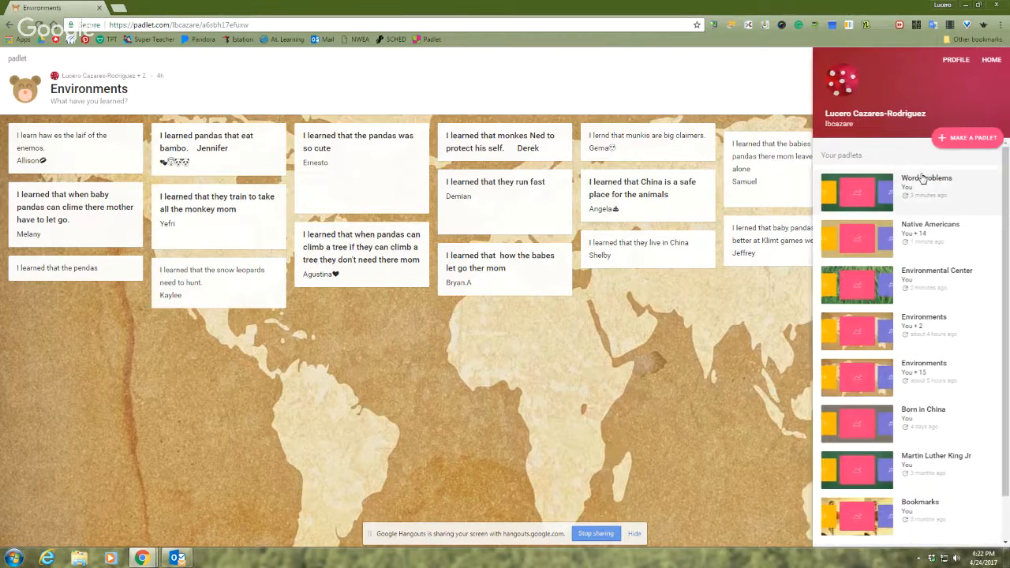
scroll(954, 490, "down", 2)
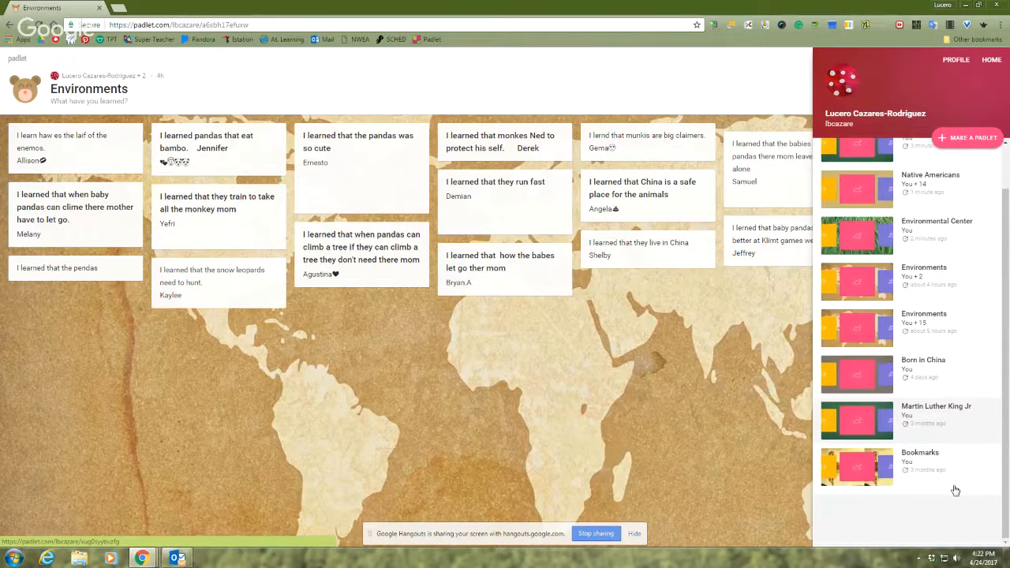
scroll(947, 477, "up", 1)
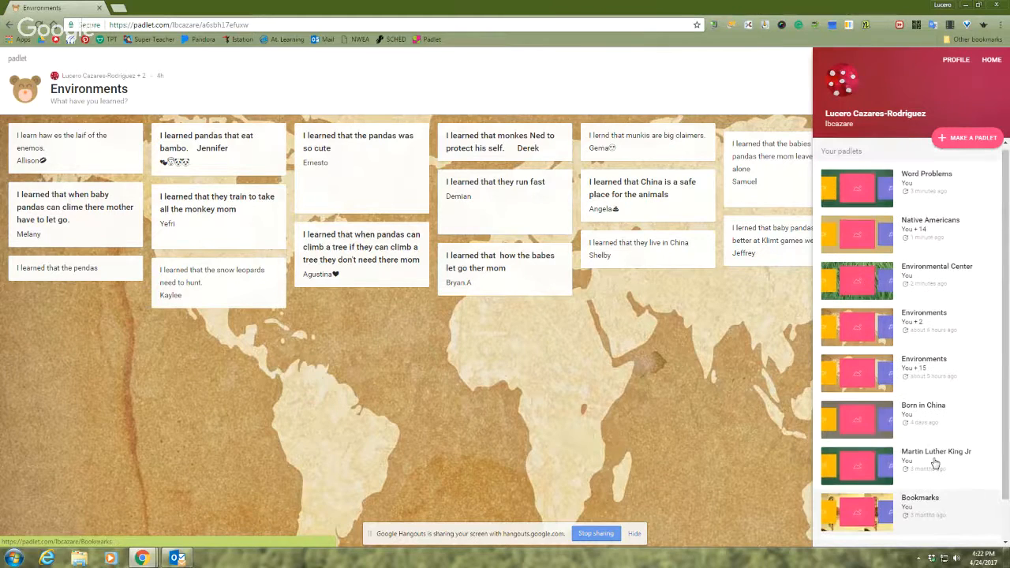
left_click(584, 379)
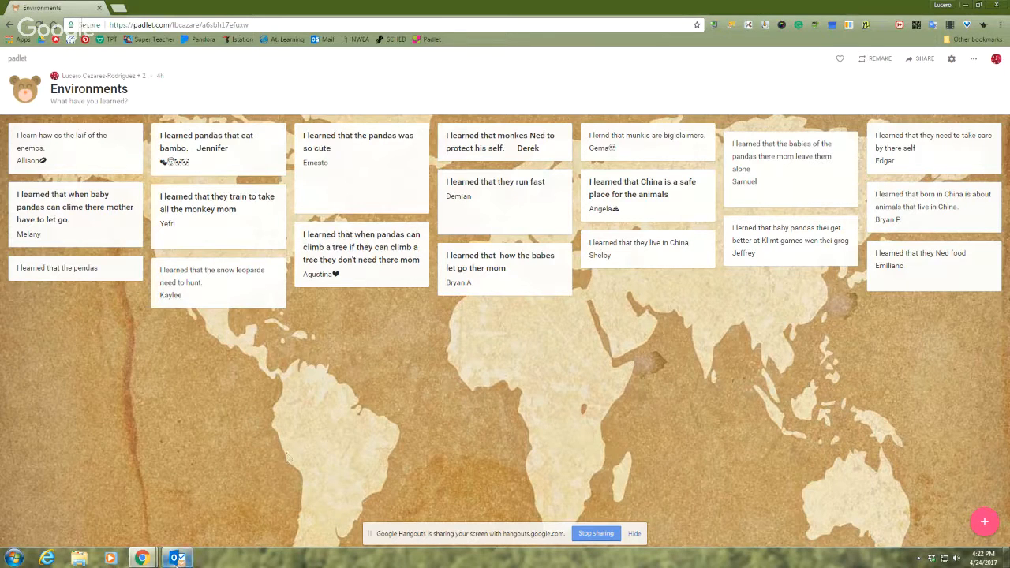
Switch to the Google Hangouts window running the Padlet 101 broadcast
mouse_move(141, 558)
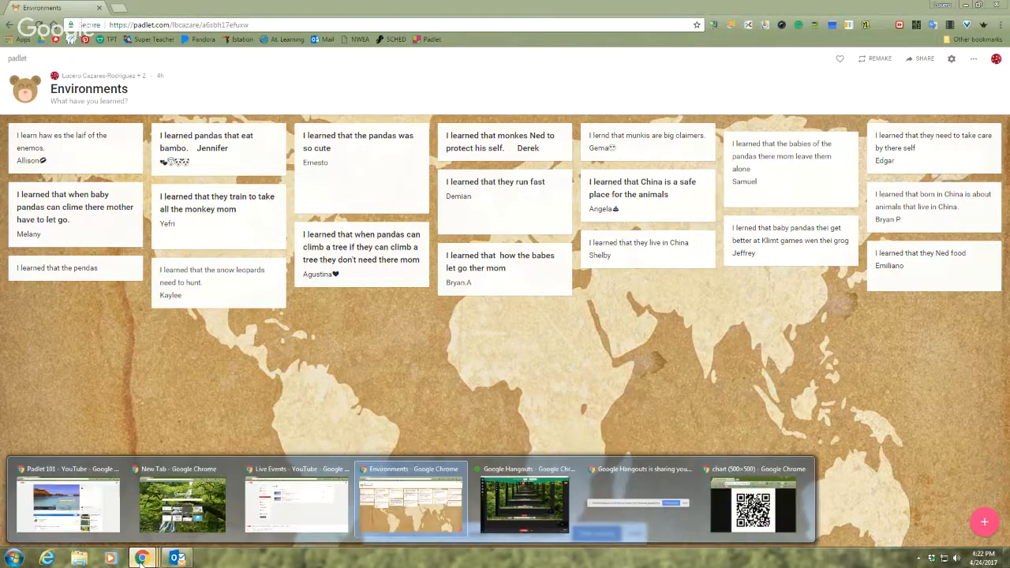
left_click(524, 501)
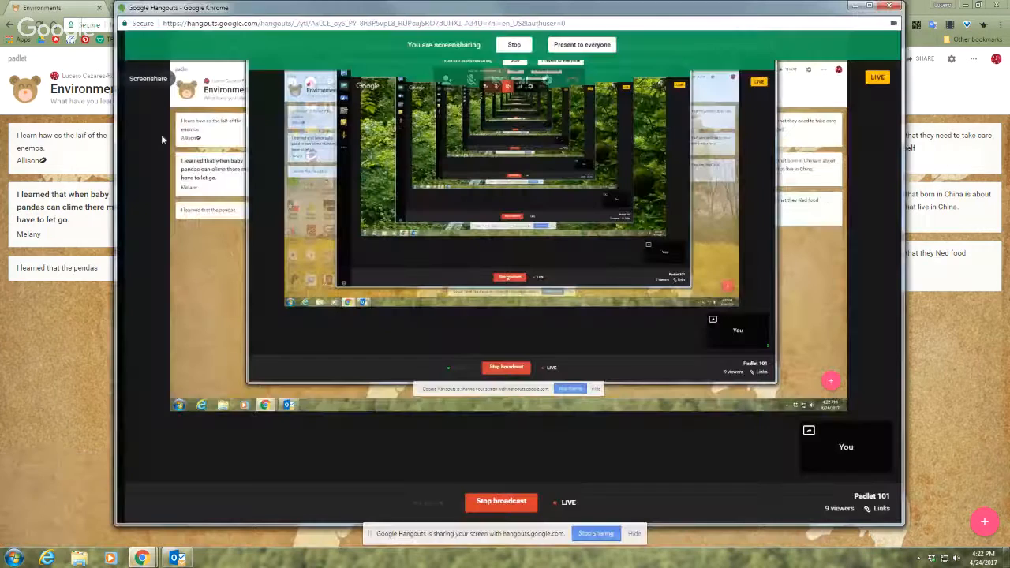